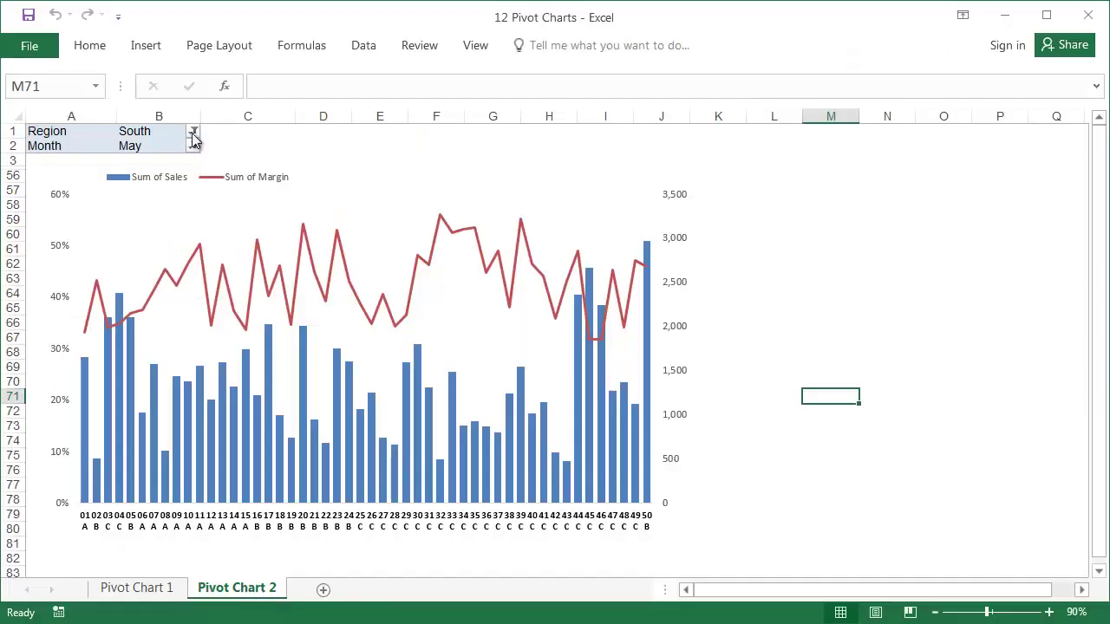
Step: Filter the existing pivot chart on the Pivot Chart 2 sheet to the North region
{"action": "left_click", "coordinate": [193, 132]}
{"action": "left_click", "coordinate": [38, 193]}
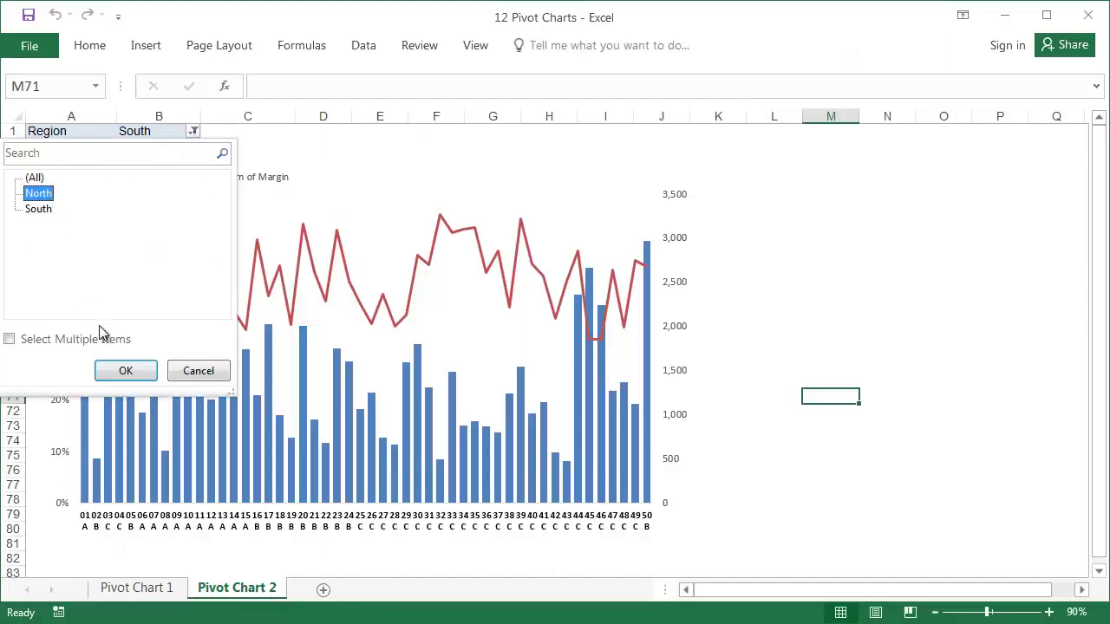
{"action": "left_click", "coordinate": [138, 371]}
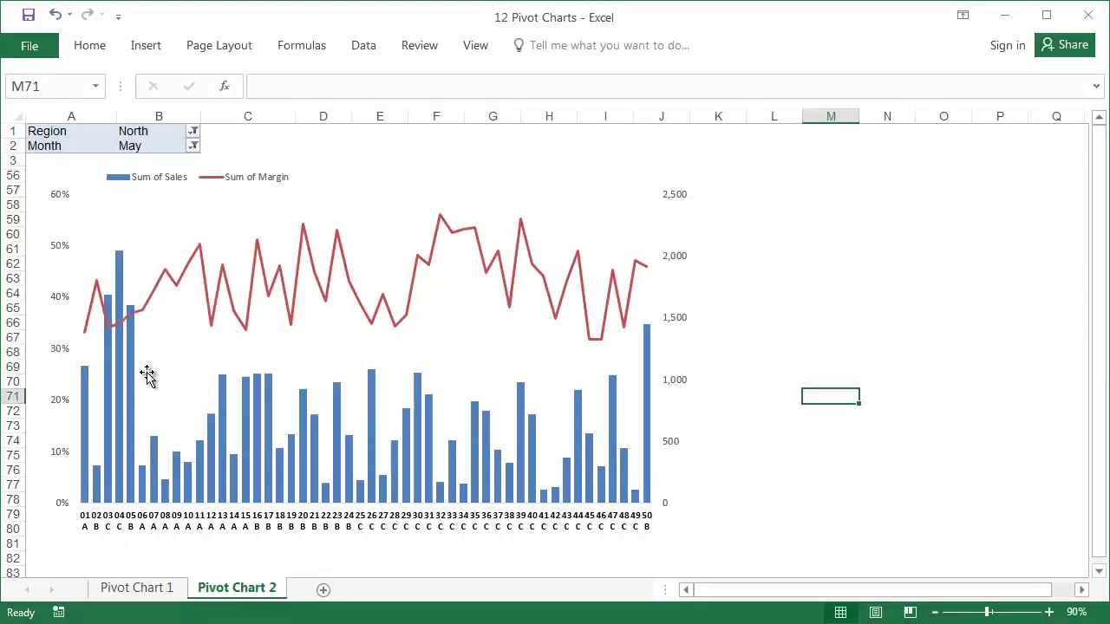
Step: Set the Month filter of the existing pivot chart to February
{"action": "left_click", "coordinate": [193, 146]}
{"action": "left_click", "coordinate": [54, 225]}
{"action": "left_click", "coordinate": [134, 384]}
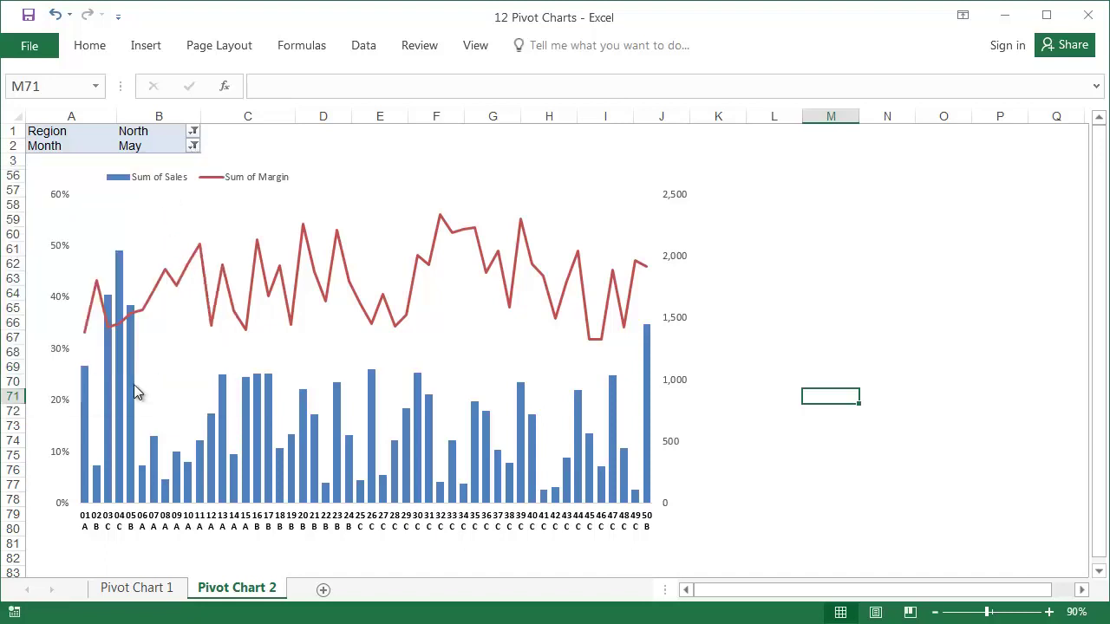
Step: Set the Month filter of the existing pivot chart to June
{"action": "left_click", "coordinate": [192, 146]}
{"action": "left_click", "coordinate": [39, 286]}
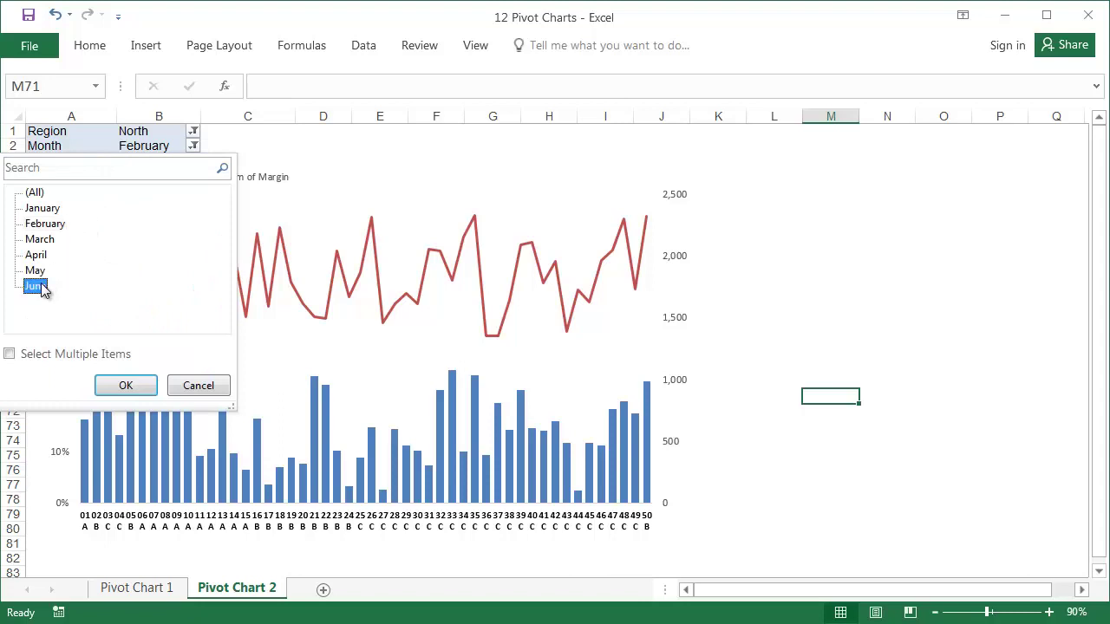
{"action": "left_click", "coordinate": [138, 386]}
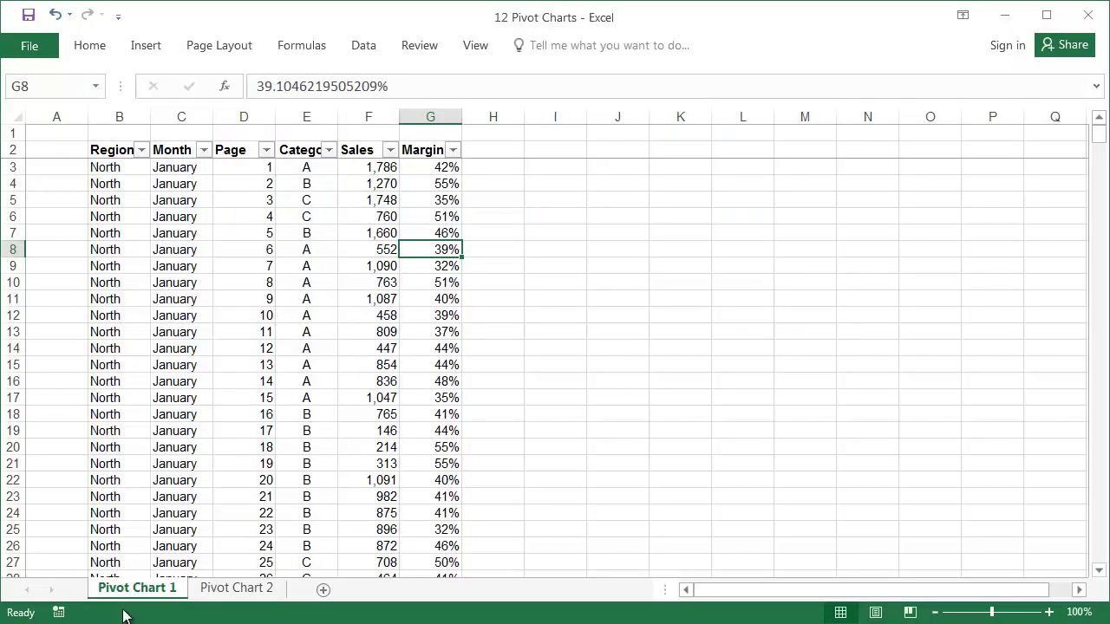
Step: Examine the Month, Region, Page and Category filter lists of the source data on the Pivot Chart 1 sheet
{"action": "left_click", "coordinate": [228, 591]}
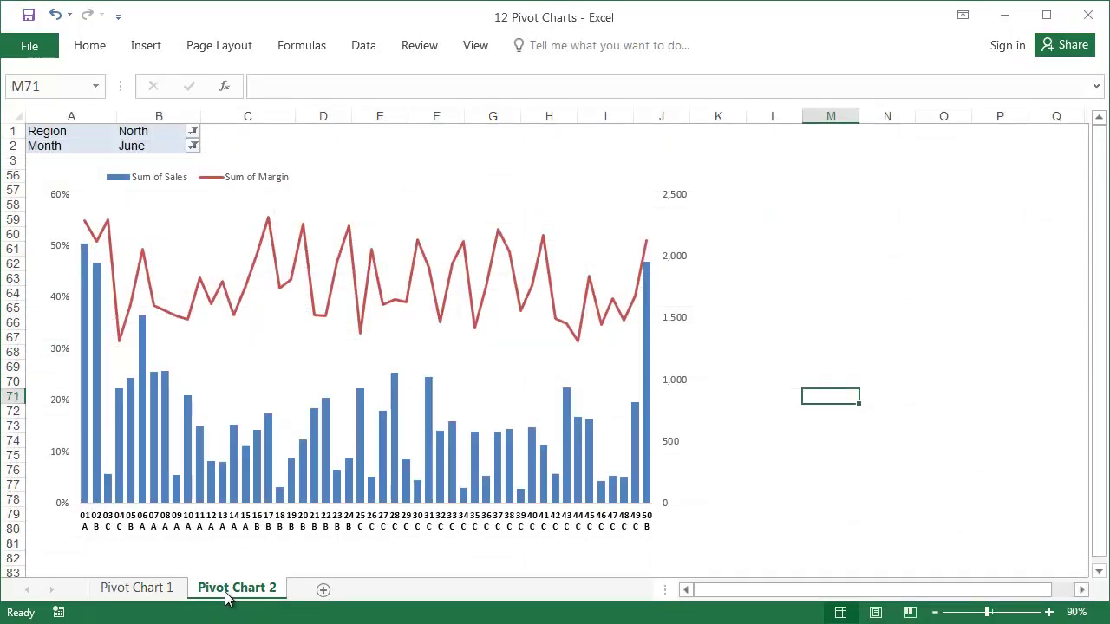
{"action": "left_click", "coordinate": [152, 591]}
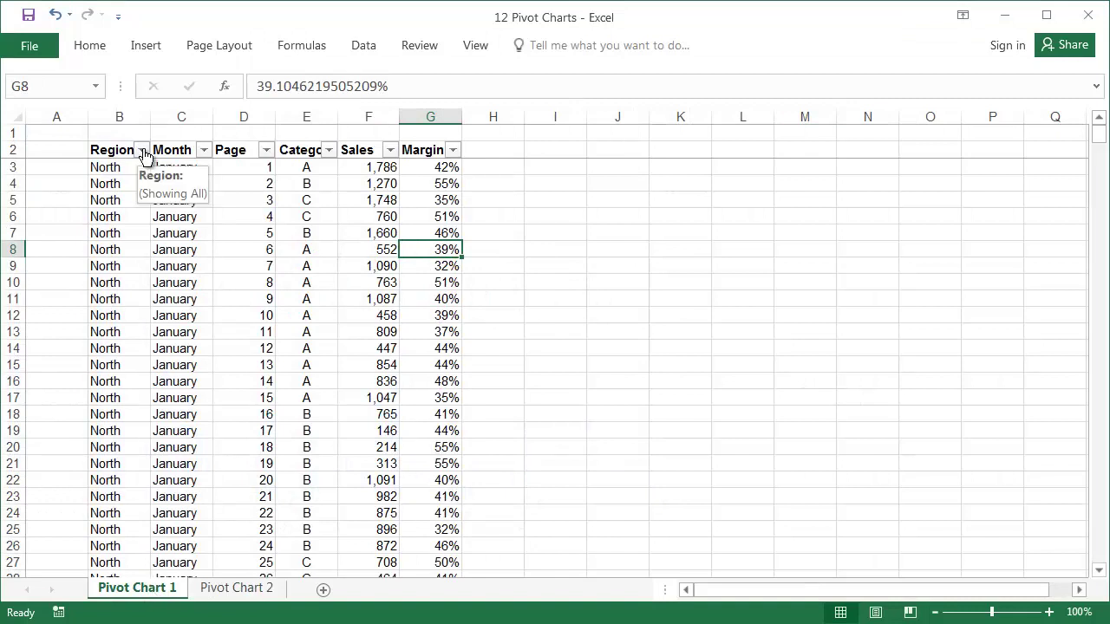
{"action": "left_click", "coordinate": [202, 150]}
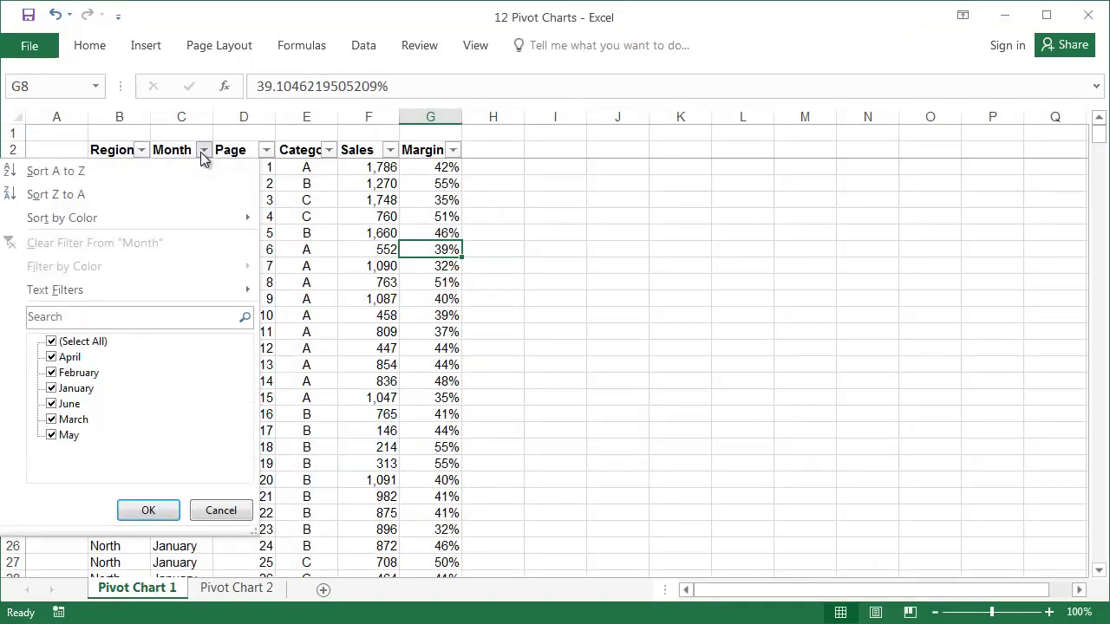
{"action": "left_click", "coordinate": [221, 511]}
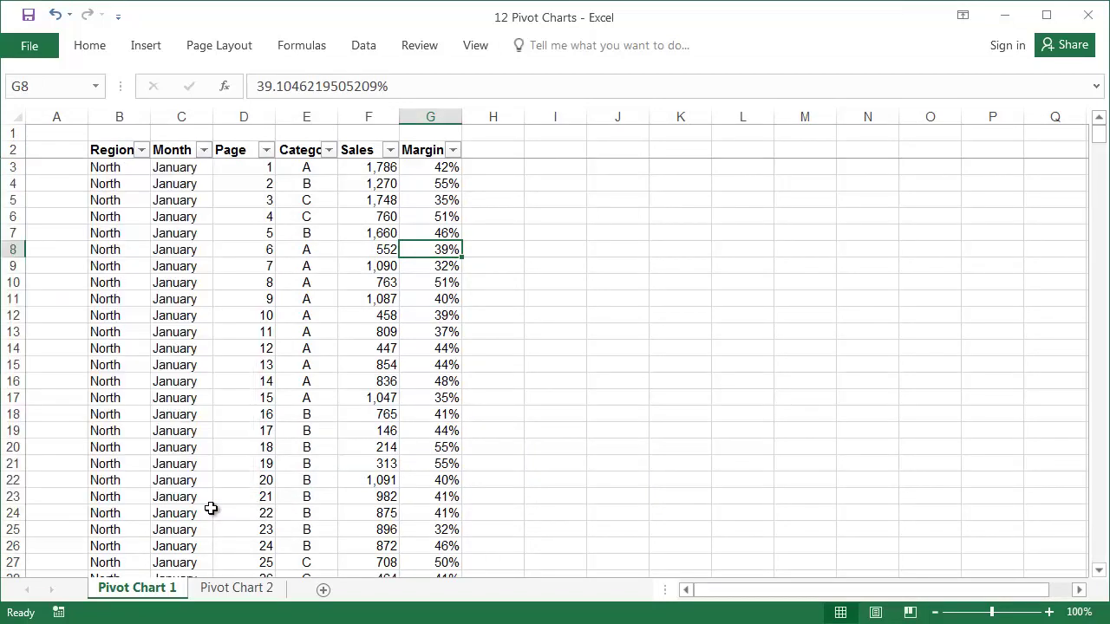
{"action": "left_click", "coordinate": [142, 151]}
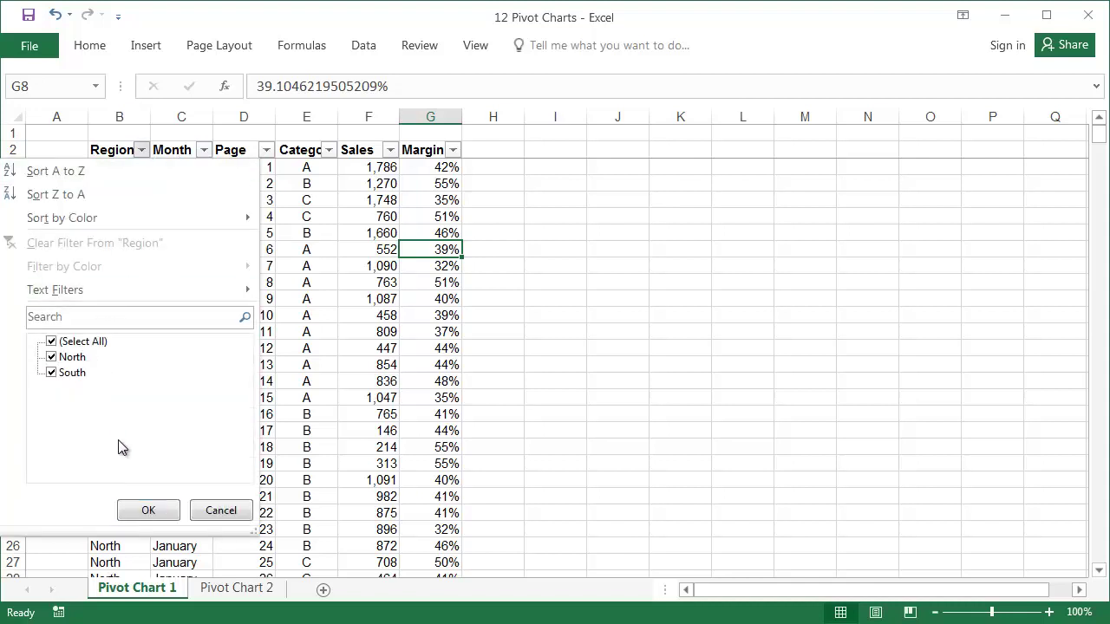
{"action": "left_click", "coordinate": [148, 510]}
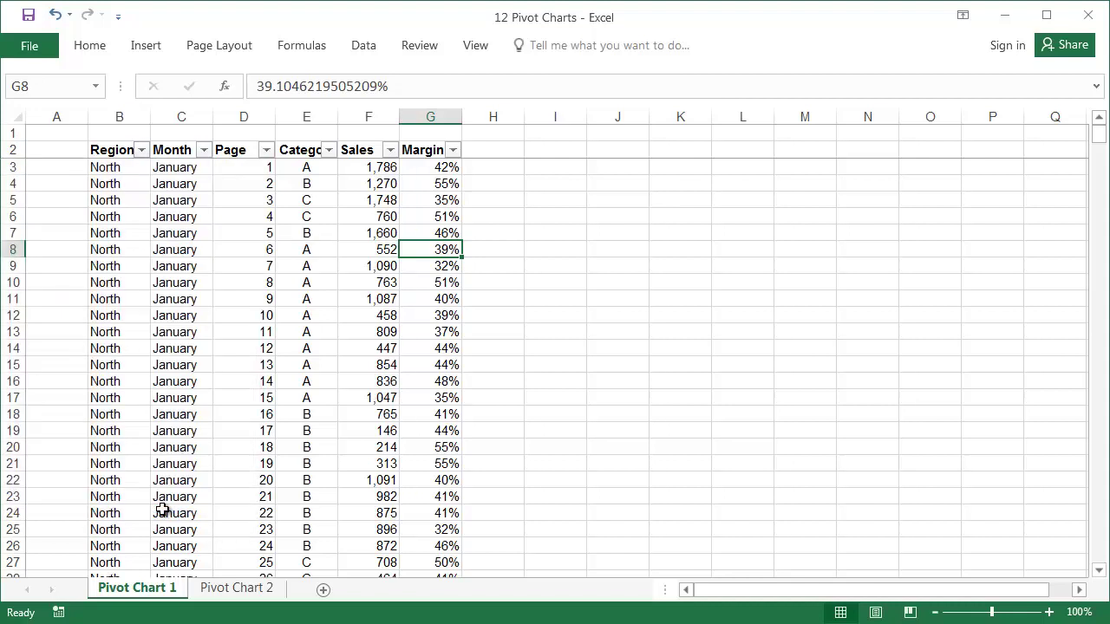
{"action": "left_click", "coordinate": [271, 156]}
{"action": "left_click_drag", "start_coordinate": [260, 351], "coordinate": [260, 475]}
{"action": "left_click", "coordinate": [189, 510]}
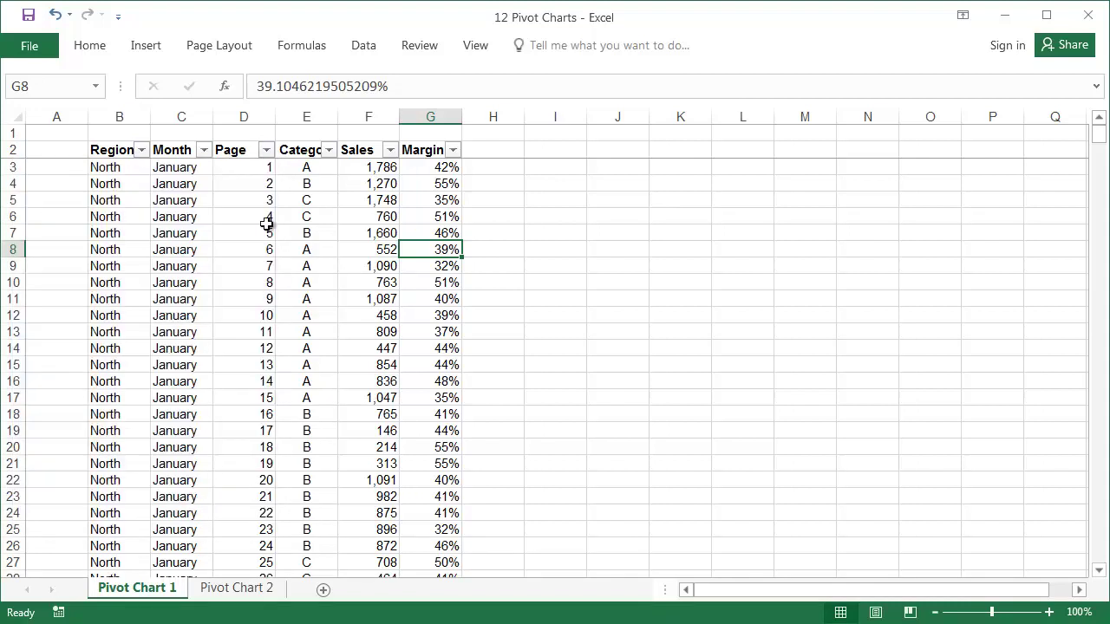
{"action": "left_click", "coordinate": [329, 150]}
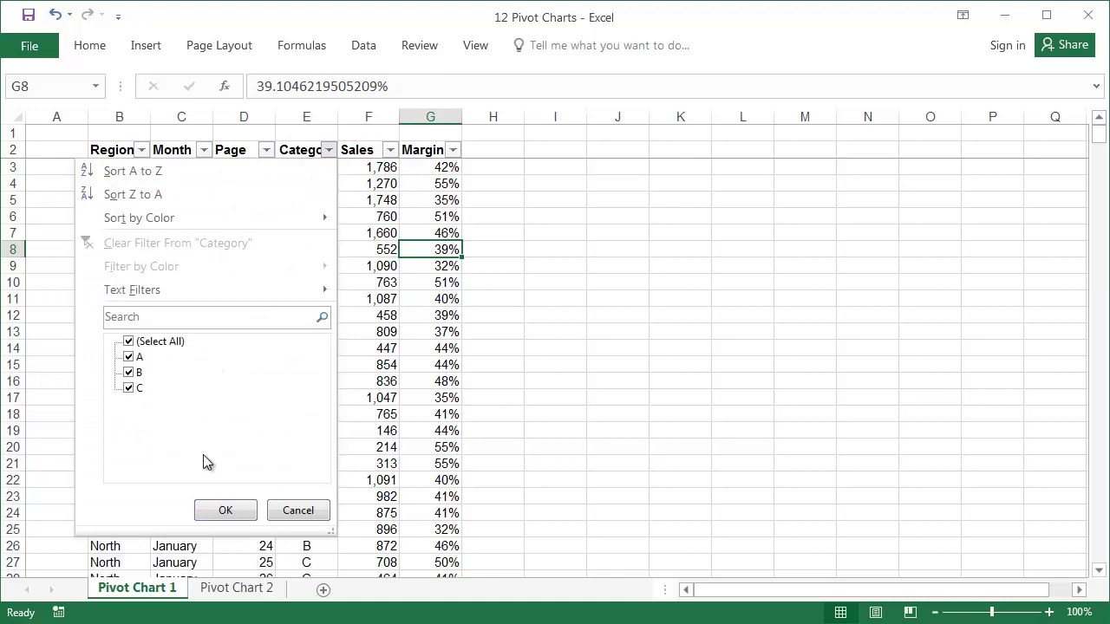
{"action": "left_click", "coordinate": [226, 511]}
Step: Create a PivotChart on a new worksheet from the source data range B2:G602 of the Pivot Chart 1 sheet
{"action": "left_click", "coordinate": [260, 315]}
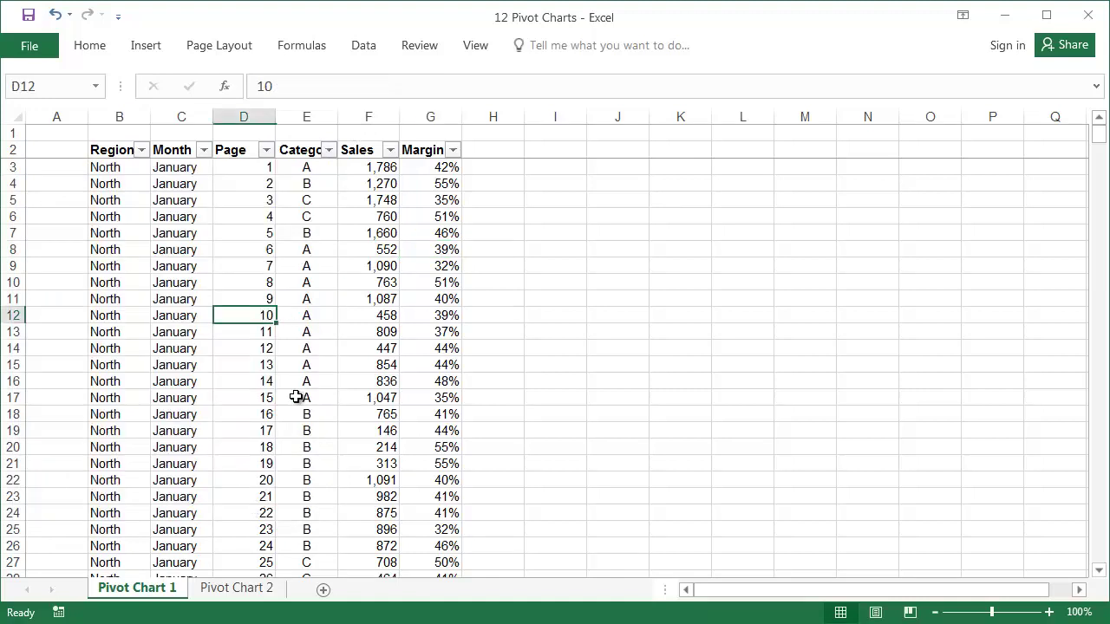
{"action": "left_click", "coordinate": [147, 45]}
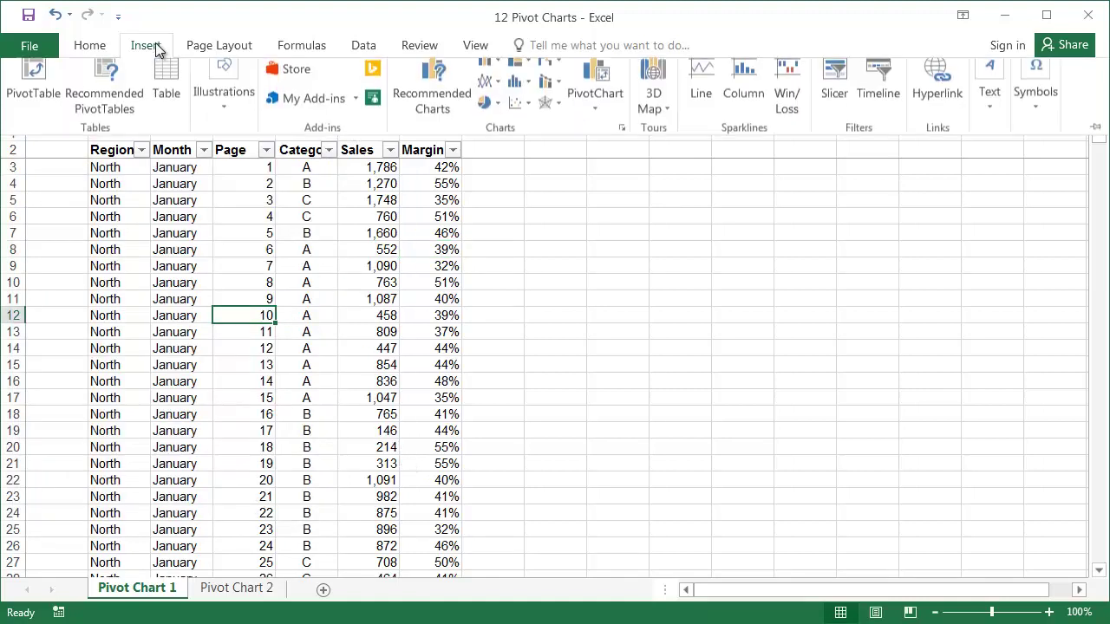
{"action": "left_click", "coordinate": [594, 91]}
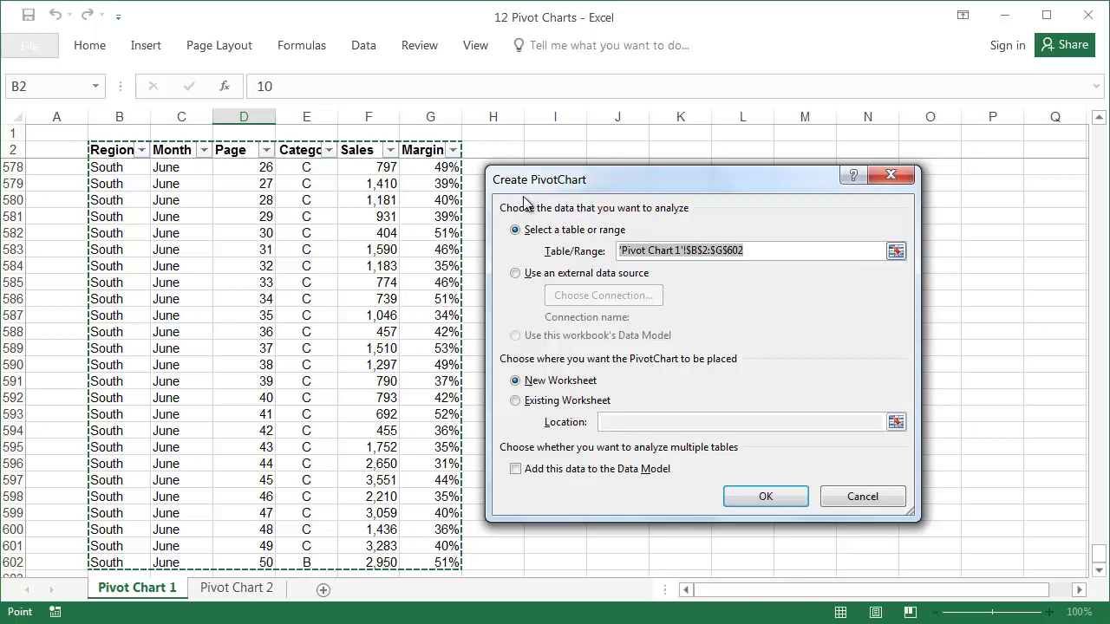
{"action": "left_click", "coordinate": [764, 499]}
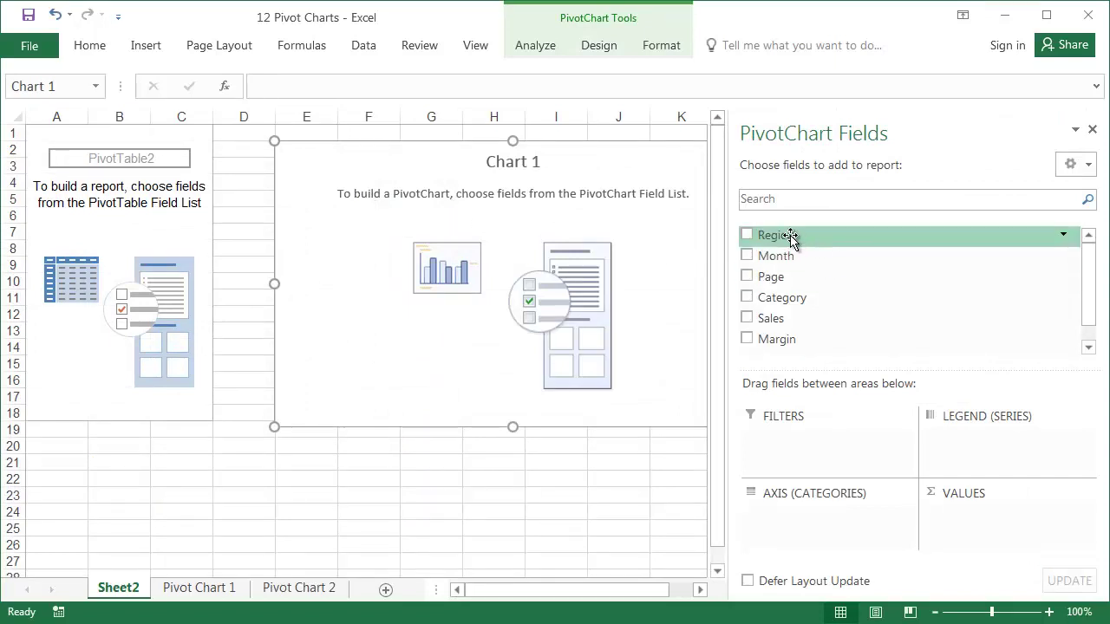
Step: Lay out the PivotChart with Region and Month as filters, Page as axis categories, and Sales and Margin as values
{"action": "left_click_drag", "start_coordinate": [791, 235], "coordinate": [784, 442]}
{"action": "left_click_drag", "start_coordinate": [774, 244], "coordinate": [795, 443]}
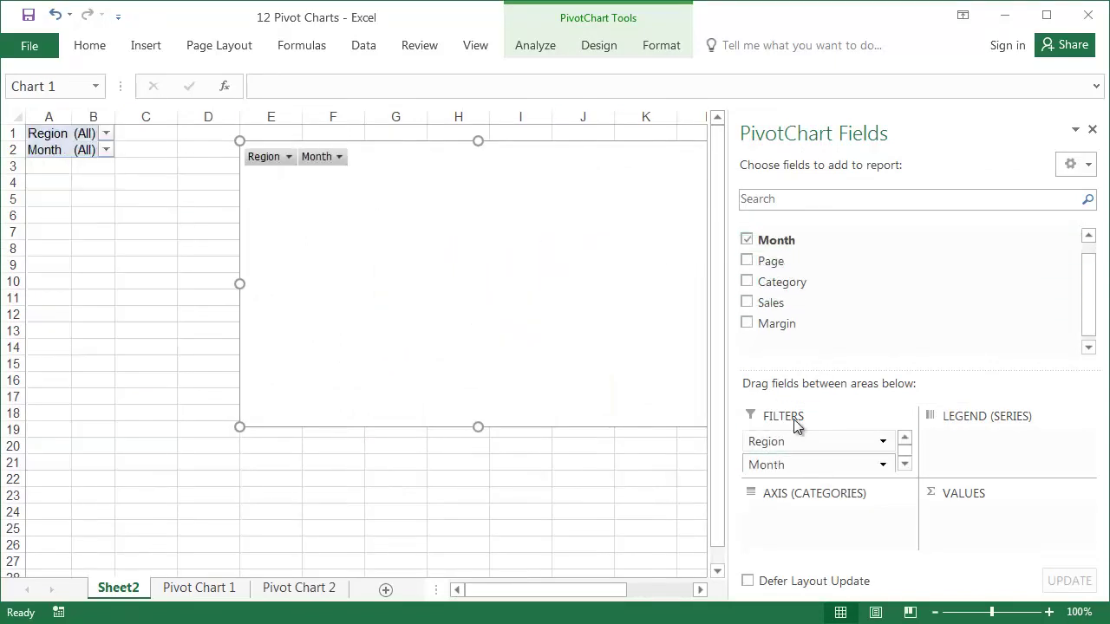
{"action": "left_click_drag", "start_coordinate": [771, 261], "coordinate": [810, 521]}
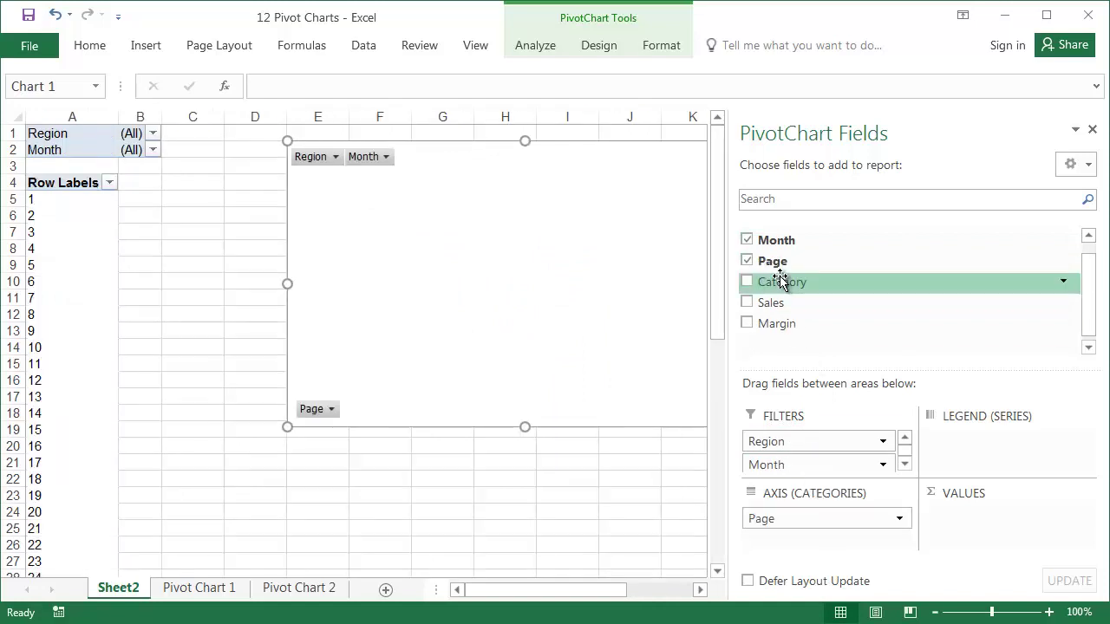
{"action": "left_click_drag", "start_coordinate": [779, 303], "coordinate": [956, 520]}
{"action": "left_click_drag", "start_coordinate": [775, 325], "coordinate": [988, 542]}
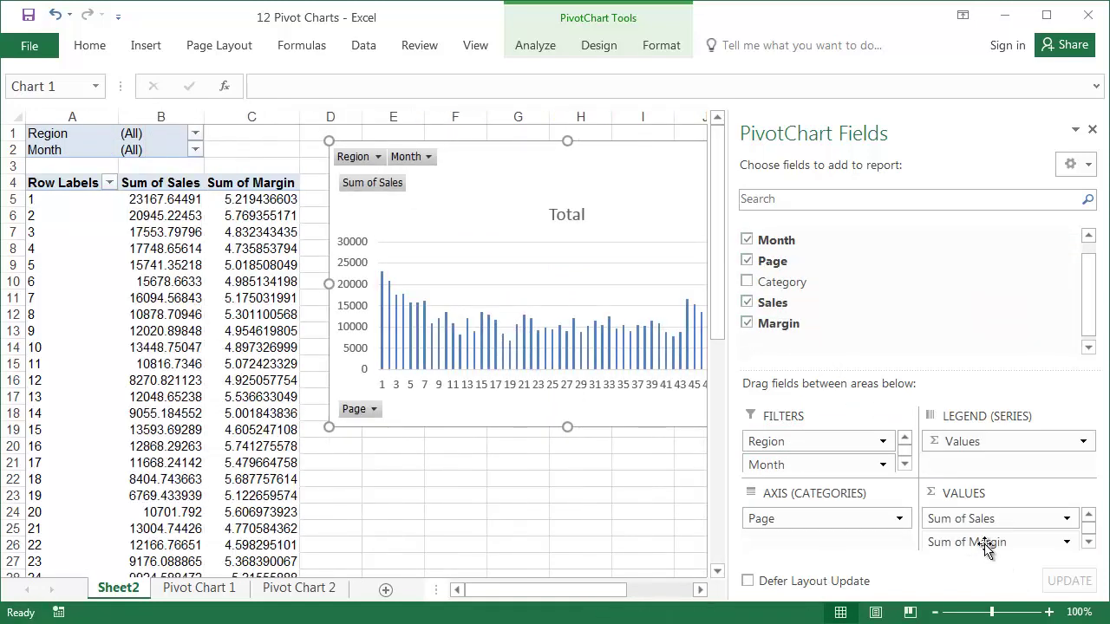
Step: Filter the new pivot table to the South region and the month of May
{"action": "left_click", "coordinate": [194, 136]}
{"action": "left_click", "coordinate": [39, 211]}
{"action": "left_click", "coordinate": [126, 373]}
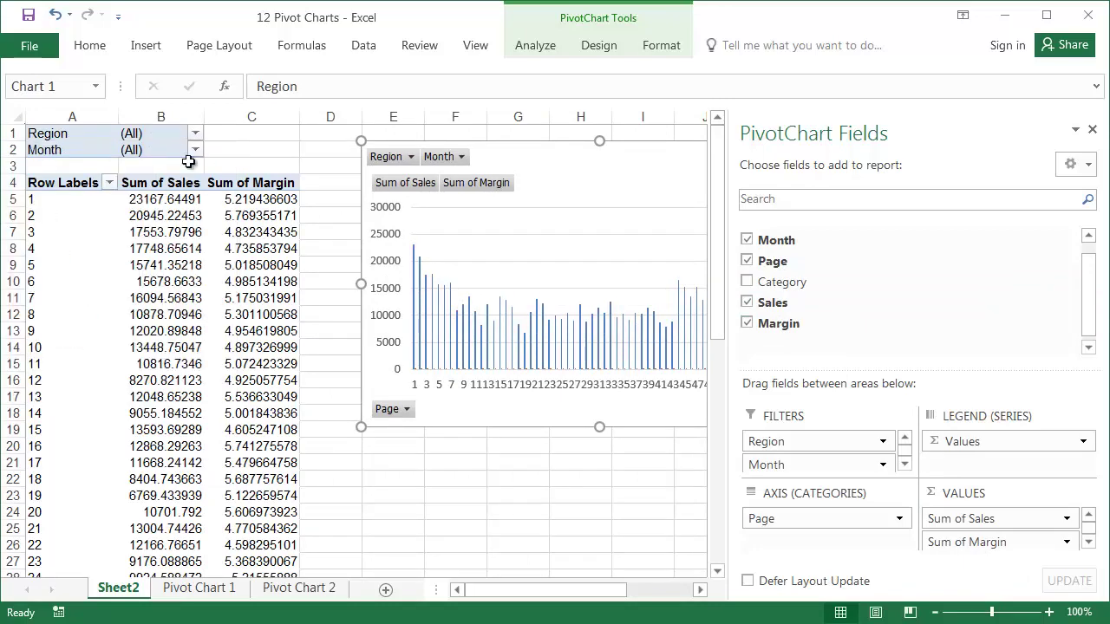
{"action": "left_click", "coordinate": [196, 153]}
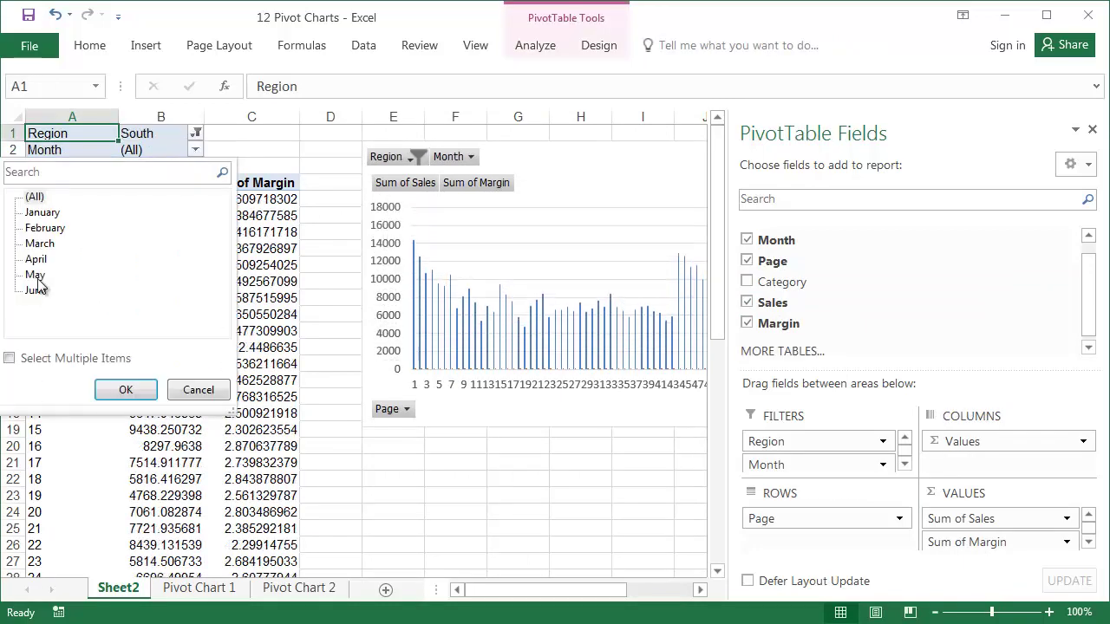
{"action": "left_click", "coordinate": [35, 275]}
{"action": "left_click", "coordinate": [126, 390]}
Step: Format the Sum of Sales field as a number with 0 decimal places and a thousands separator
{"action": "double_click", "coordinate": [176, 186]}
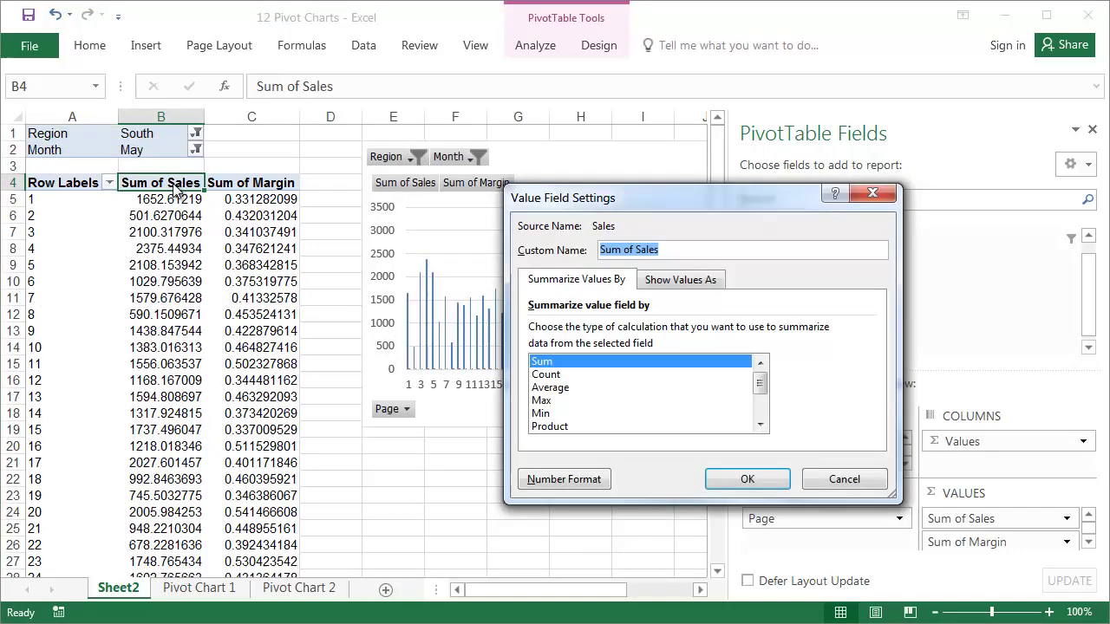
{"action": "left_click", "coordinate": [580, 476]}
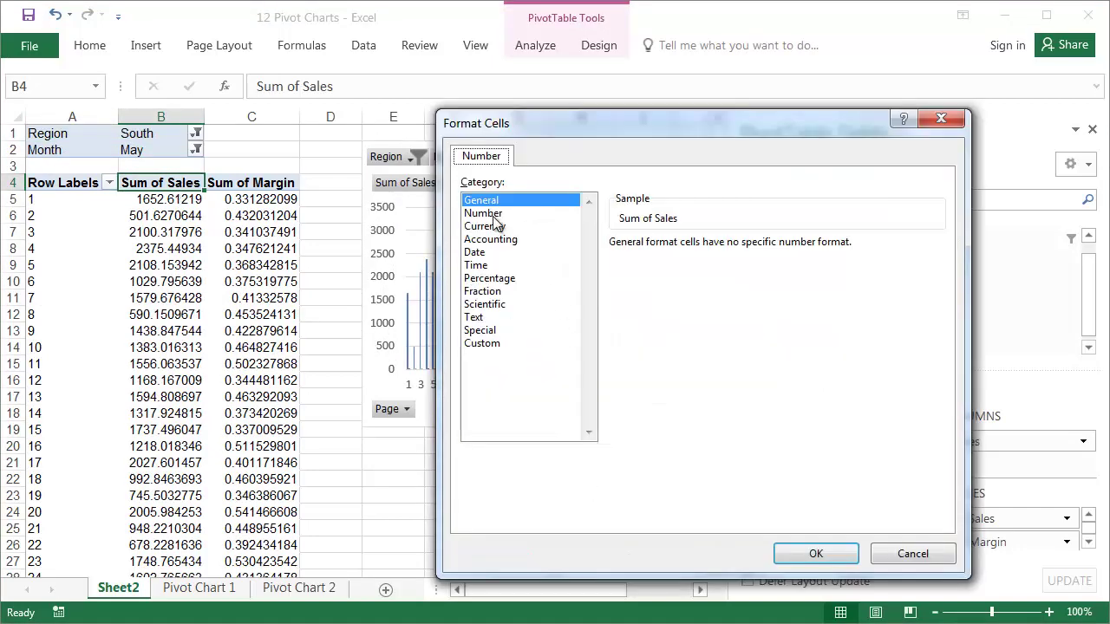
{"action": "left_click", "coordinate": [486, 213]}
{"action": "left_click", "coordinate": [746, 249]}
{"action": "left_click", "coordinate": [746, 248]}
{"action": "left_click", "coordinate": [713, 270]}
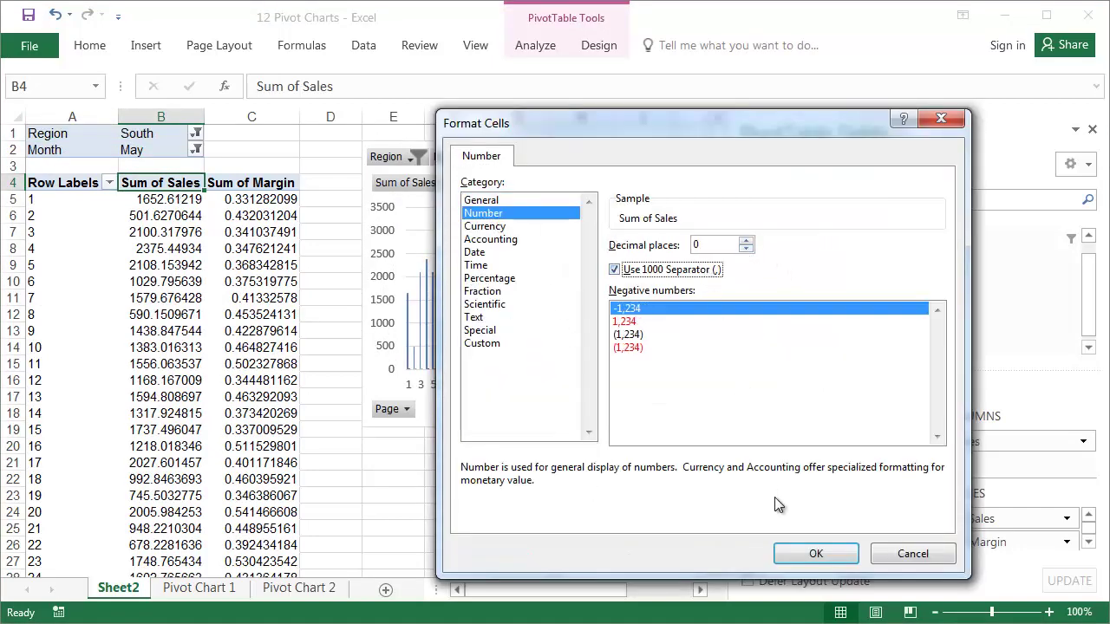
{"action": "left_click", "coordinate": [813, 555]}
{"action": "left_click", "coordinate": [747, 478]}
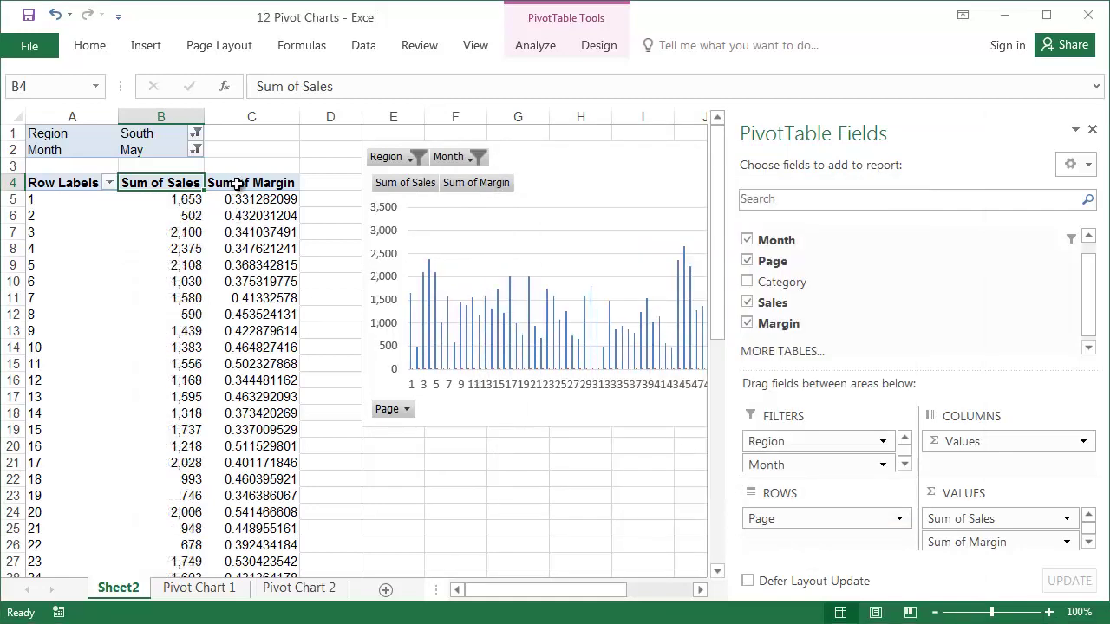
Step: Format the Sum of Margin field as a percentage with 0 decimal places
{"action": "double_click", "coordinate": [240, 189]}
{"action": "left_click", "coordinate": [581, 478]}
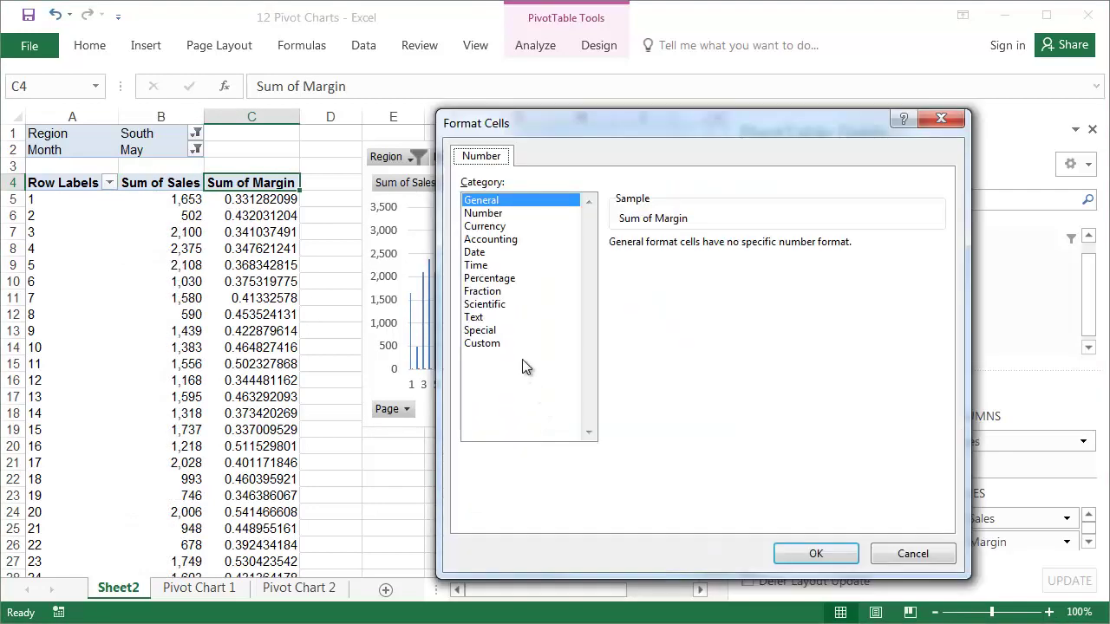
{"action": "left_click", "coordinate": [489, 278]}
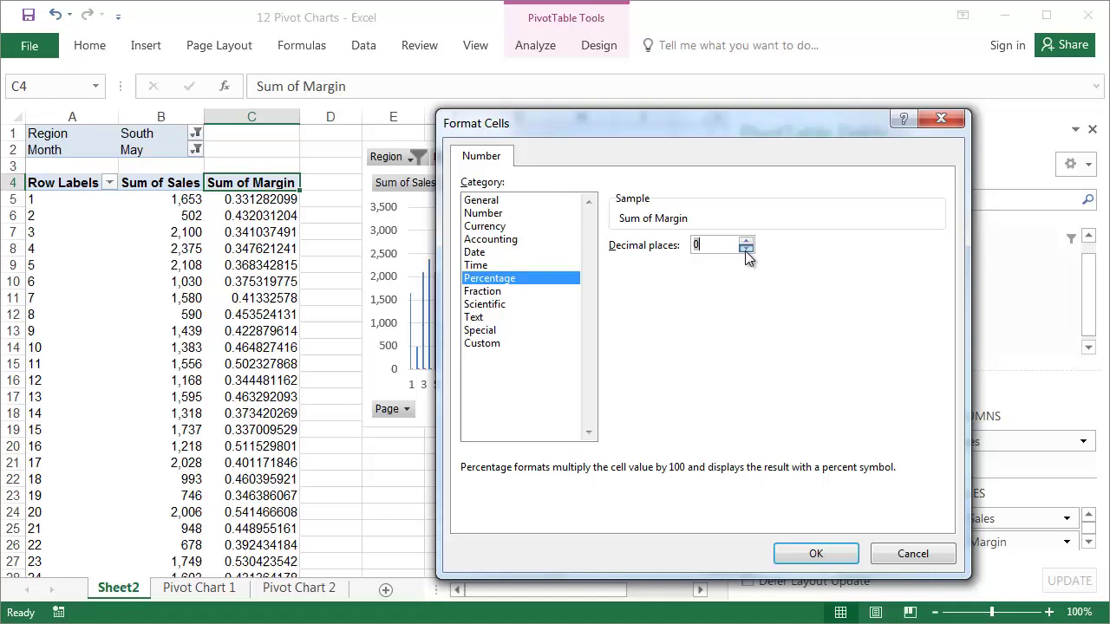
{"action": "left_click", "coordinate": [815, 554]}
{"action": "left_click", "coordinate": [748, 479]}
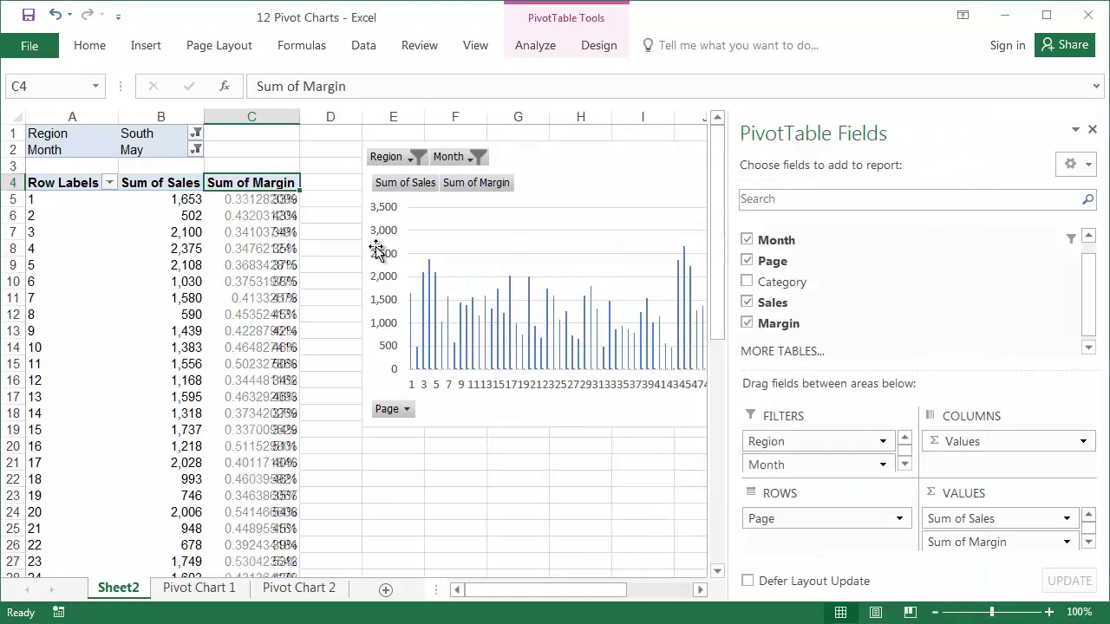
Step: Remove the words "Sum of" from the Margin and Sales value headers in the pivot table
{"action": "left_click_drag", "start_coordinate": [303, 86], "coordinate": [134, 83]}
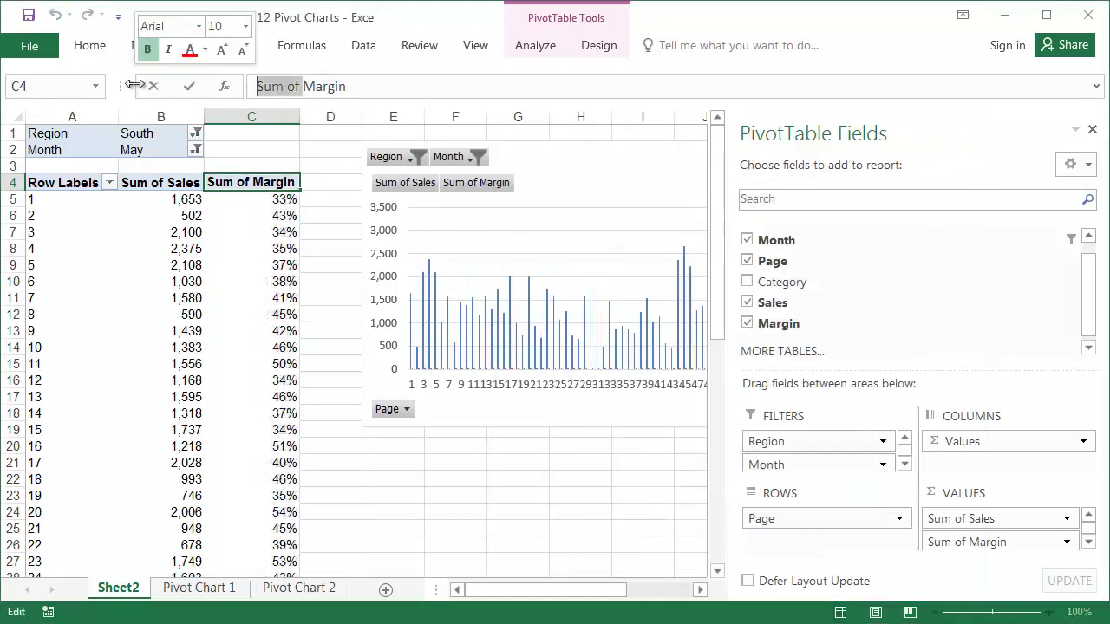
{"action": "key", "text": "BackSpace"}
{"action": "key", "text": "Return"}
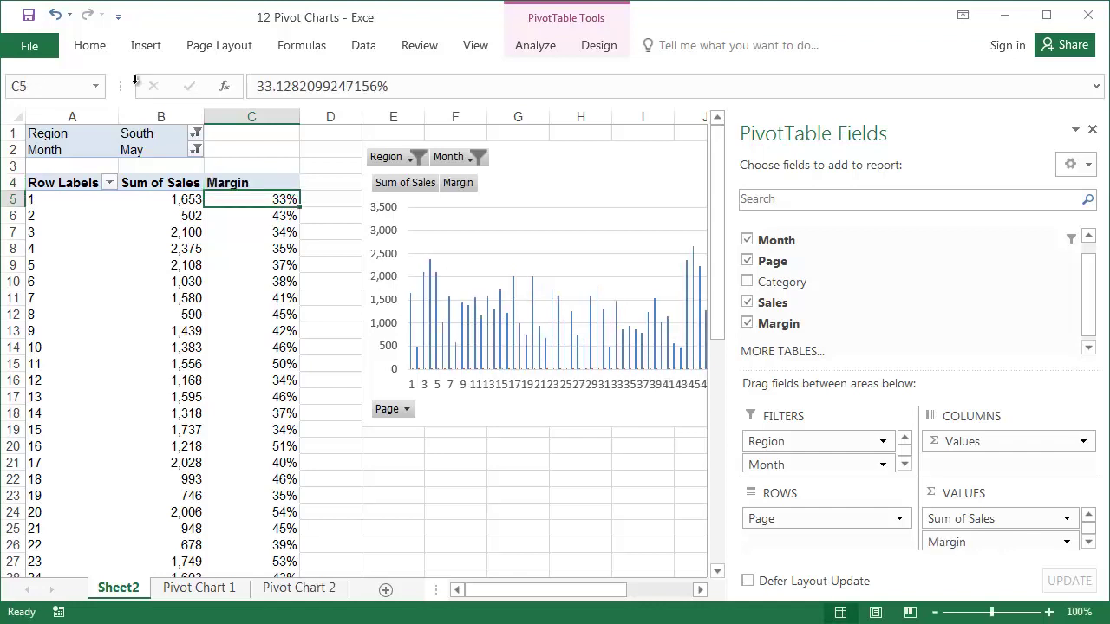
{"action": "left_click", "coordinate": [149, 182]}
{"action": "left_click_drag", "start_coordinate": [292, 86], "coordinate": [98, 87]}
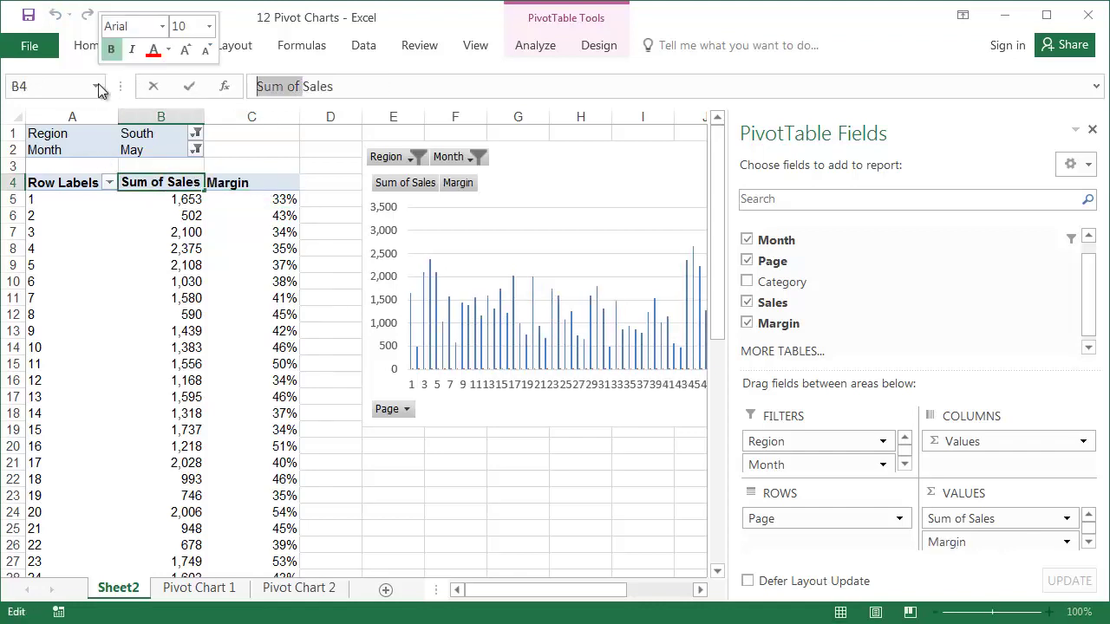
{"action": "key", "text": "BackSpace"}
{"action": "key", "text": "Return"}
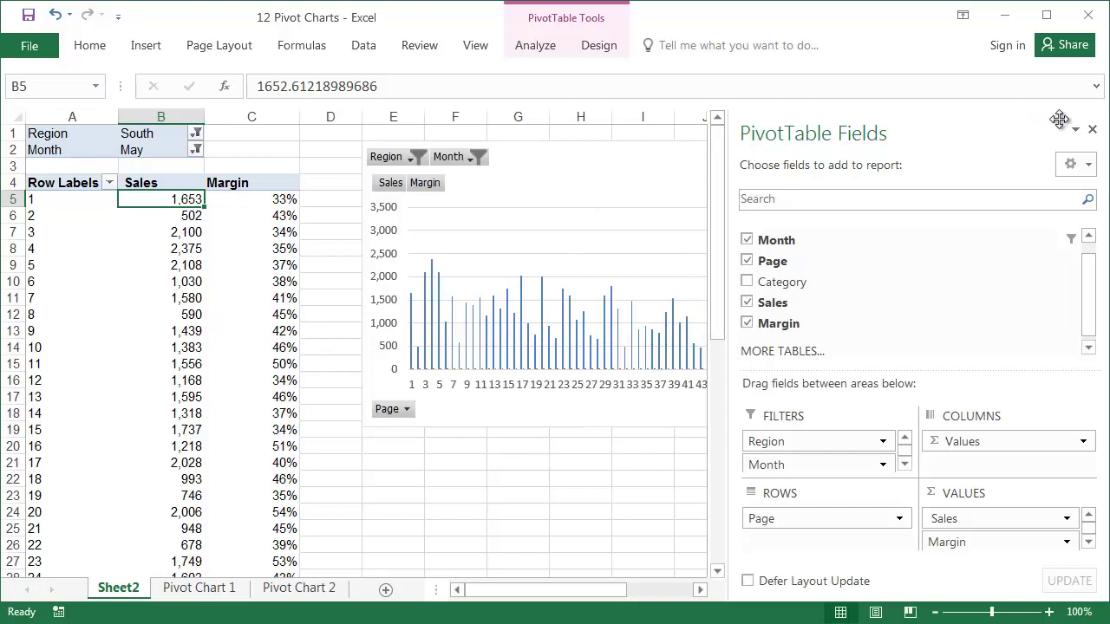
Step: Plot the Sales series on the secondary axis and set its gap width to 50%
{"action": "left_click", "coordinate": [1091, 129]}
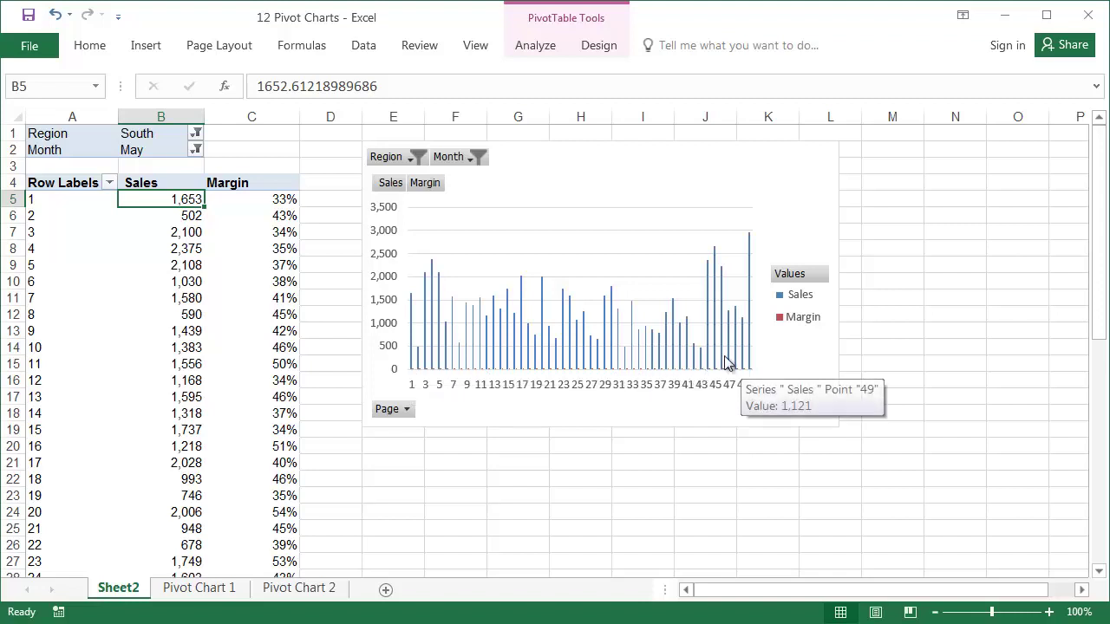
{"action": "left_click", "coordinate": [690, 340]}
{"action": "double_click", "coordinate": [689, 339]}
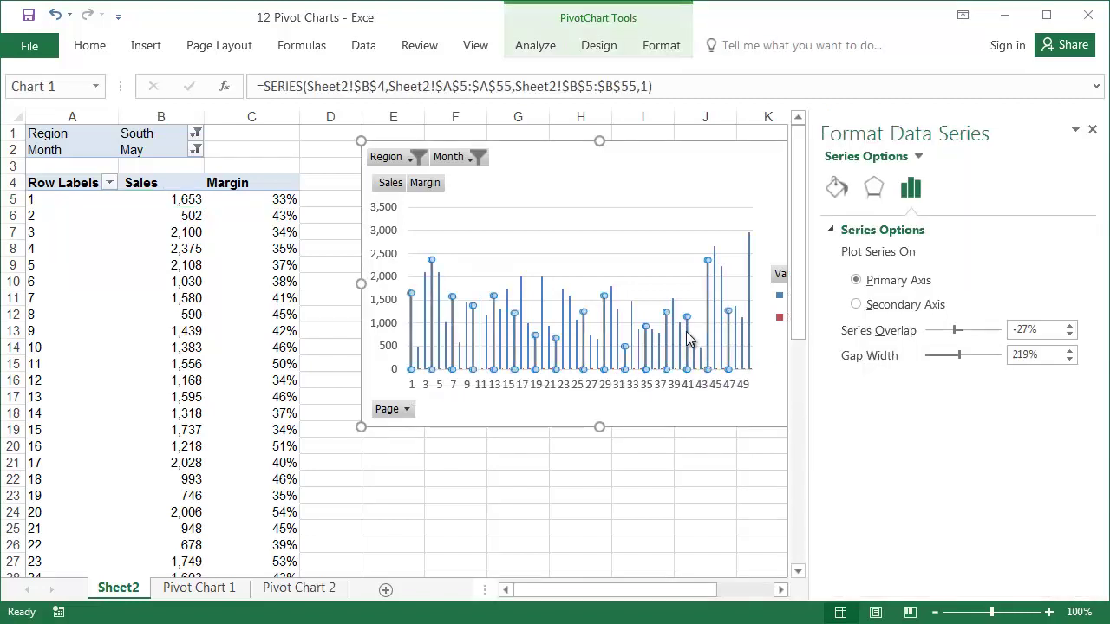
{"action": "left_click", "coordinate": [858, 305]}
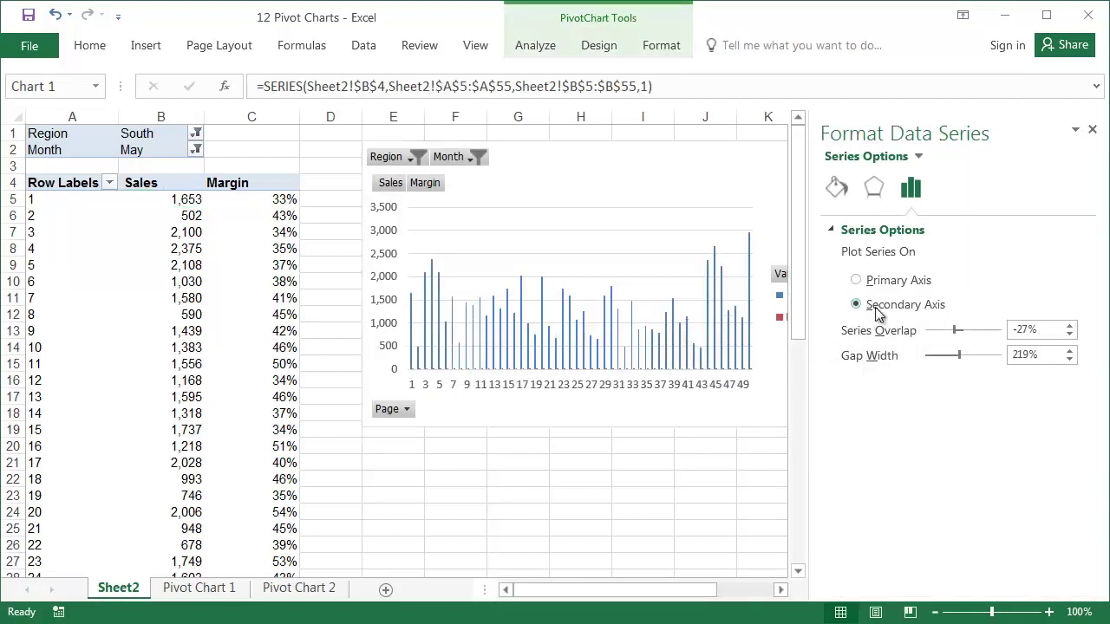
{"action": "left_click", "coordinate": [1040, 357]}
{"action": "type", "text": "50"}
{"action": "key", "text": "Return"}
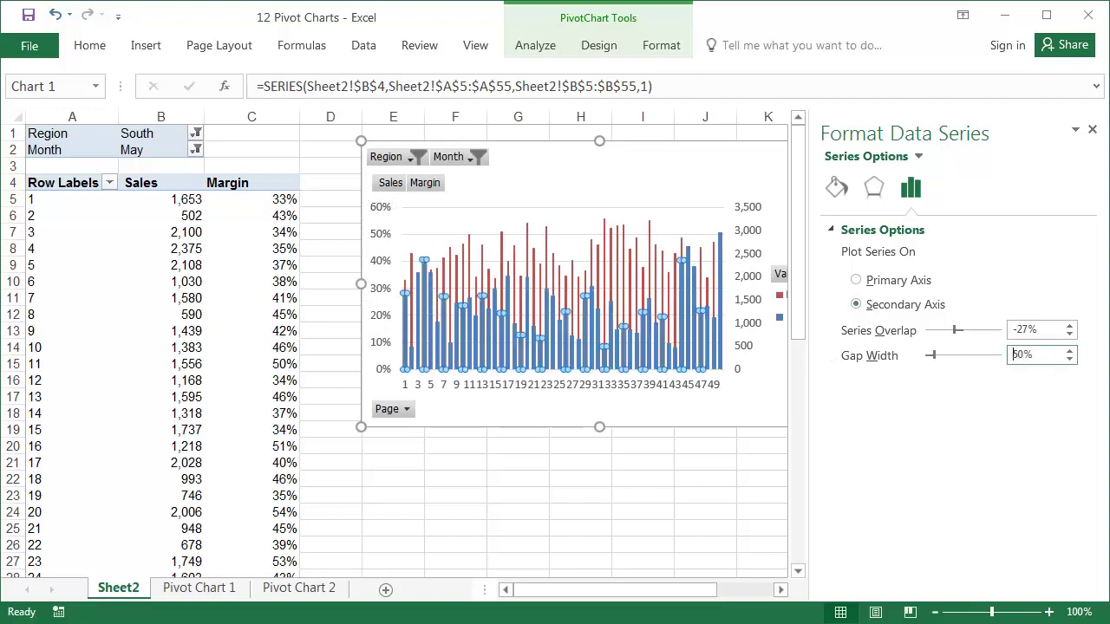
{"action": "left_click", "coordinate": [1093, 131]}
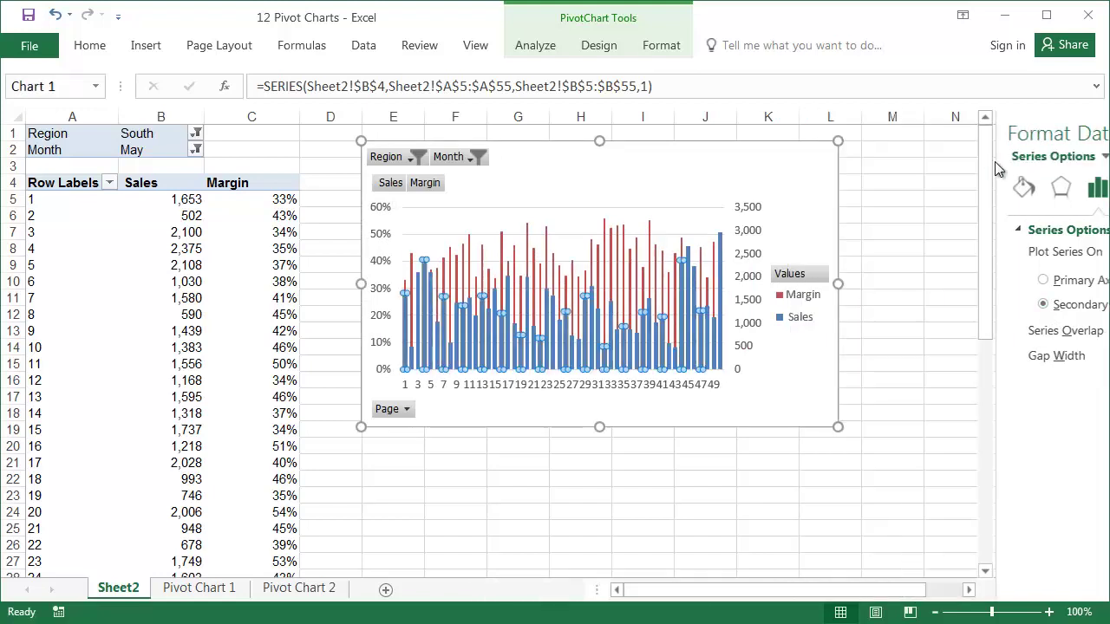
Step: Change the chart type of the Margin series to a line
{"action": "left_click", "coordinate": [649, 248]}
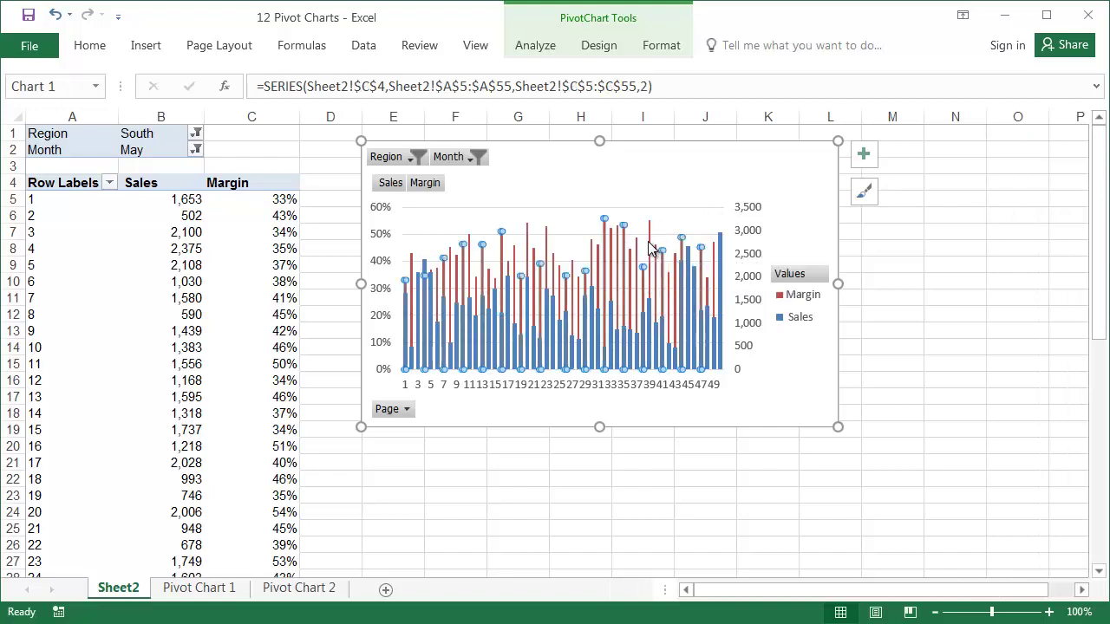
{"action": "left_click", "coordinate": [148, 45]}
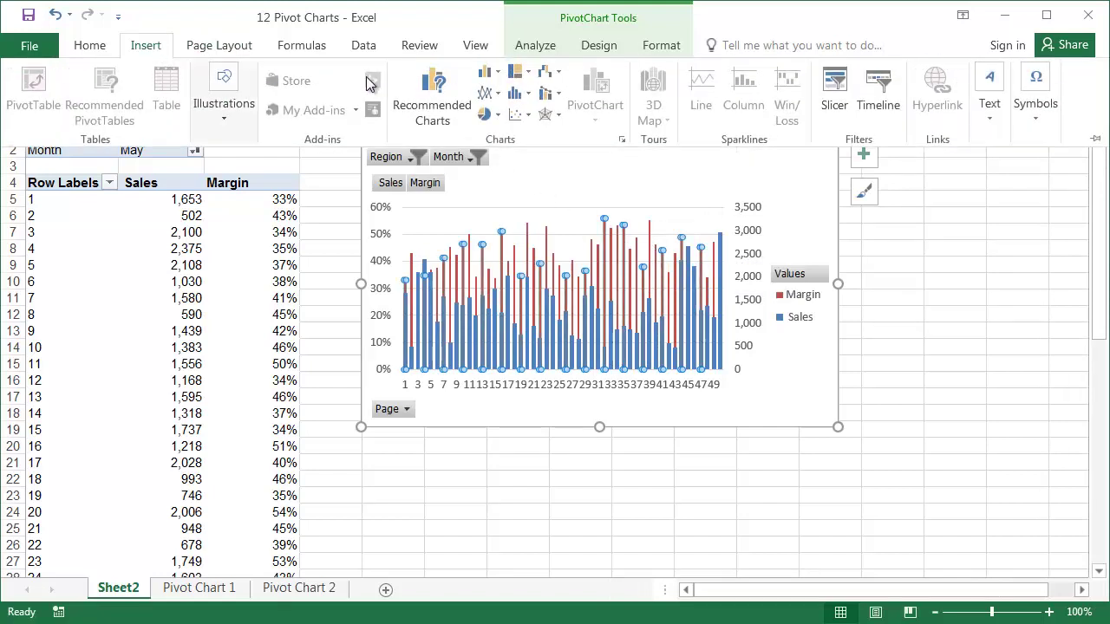
{"action": "left_click", "coordinate": [483, 95]}
{"action": "left_click", "coordinate": [504, 158]}
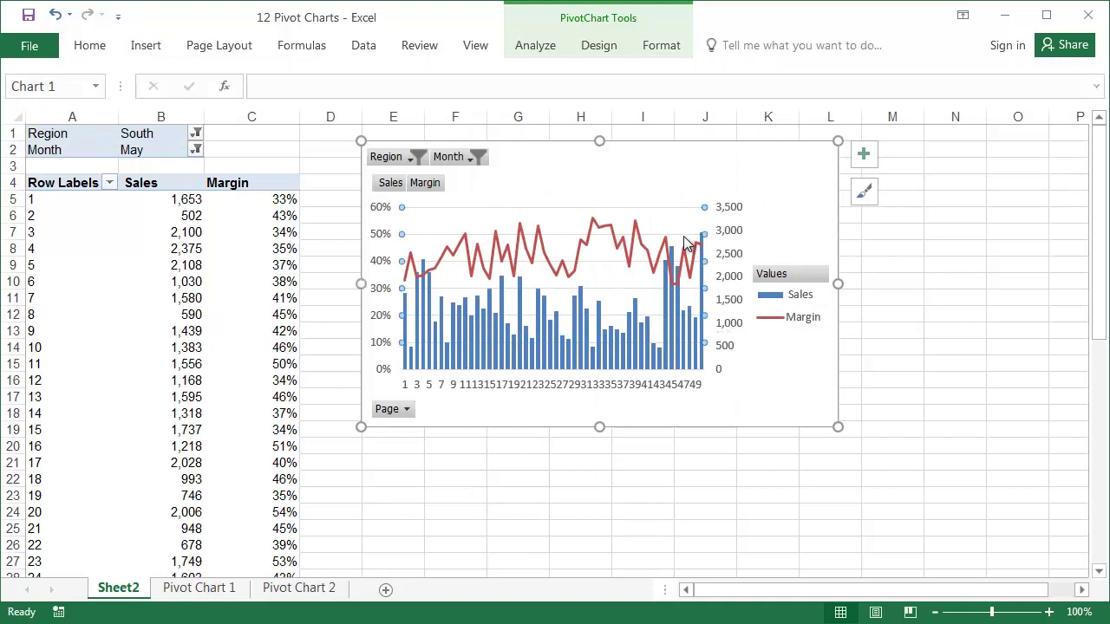
Step: Delete the chart's horizontal gridlines and move the legend onto the upper-left part of the plot area
{"action": "key", "text": "Delete"}
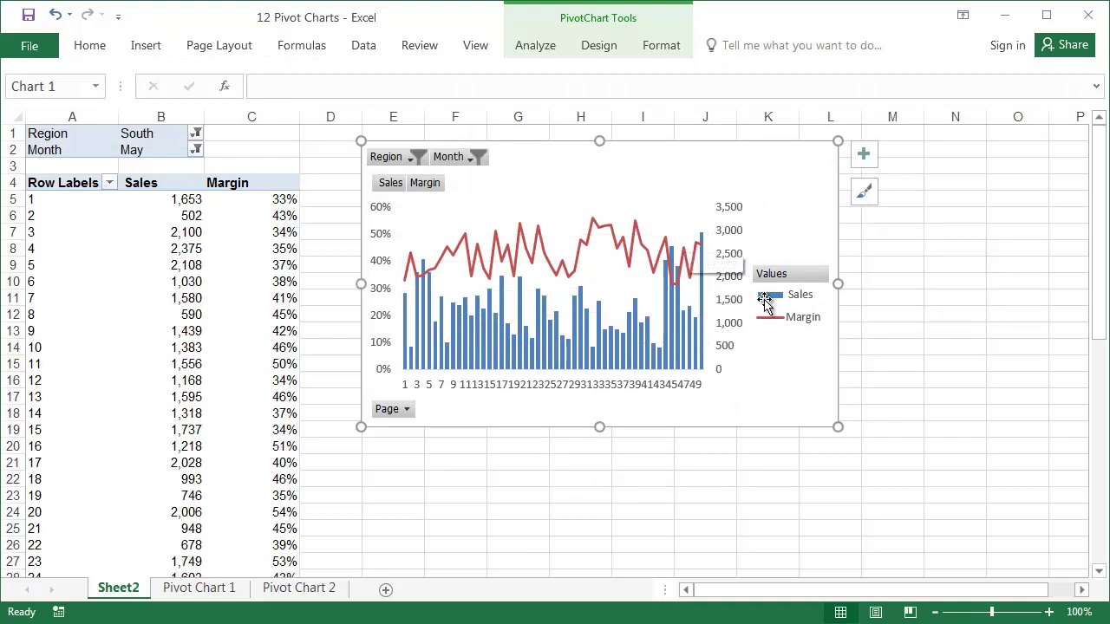
{"action": "left_click", "coordinate": [785, 312]}
{"action": "left_click_drag", "start_coordinate": [780, 306], "coordinate": [466, 169]}
Step: Hide all field buttons on the chart and shift the legend into the plot area's upper-left corner
{"action": "right_click", "coordinate": [415, 155]}
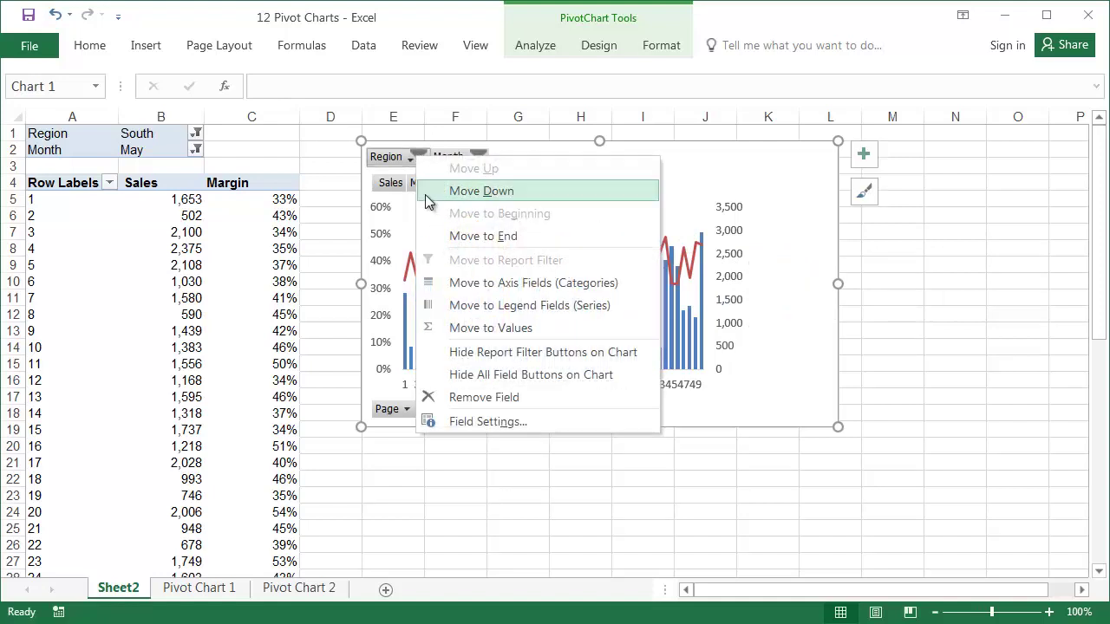
{"action": "left_click", "coordinate": [494, 378]}
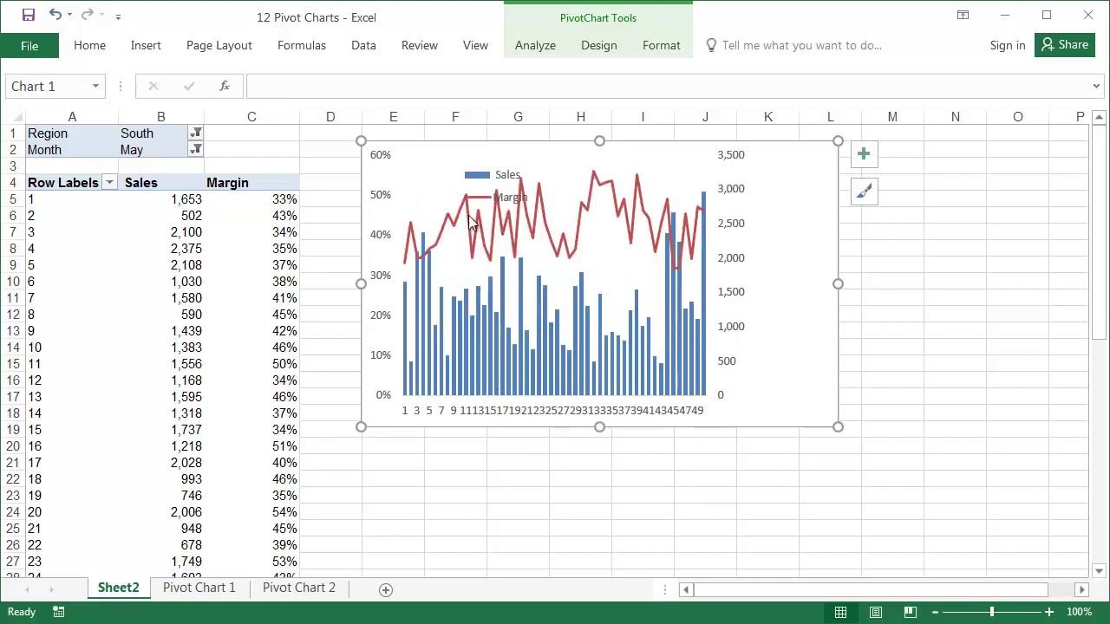
{"action": "double_click", "coordinate": [482, 187]}
{"action": "left_click_drag", "start_coordinate": [482, 186], "coordinate": [423, 167]}
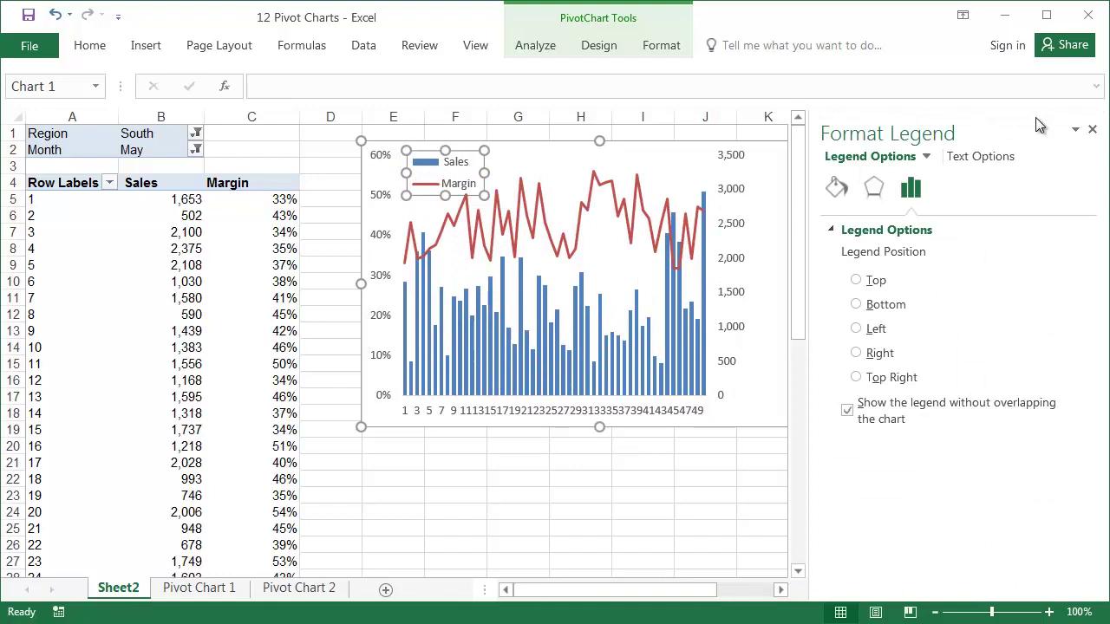
{"action": "left_click", "coordinate": [1092, 129]}
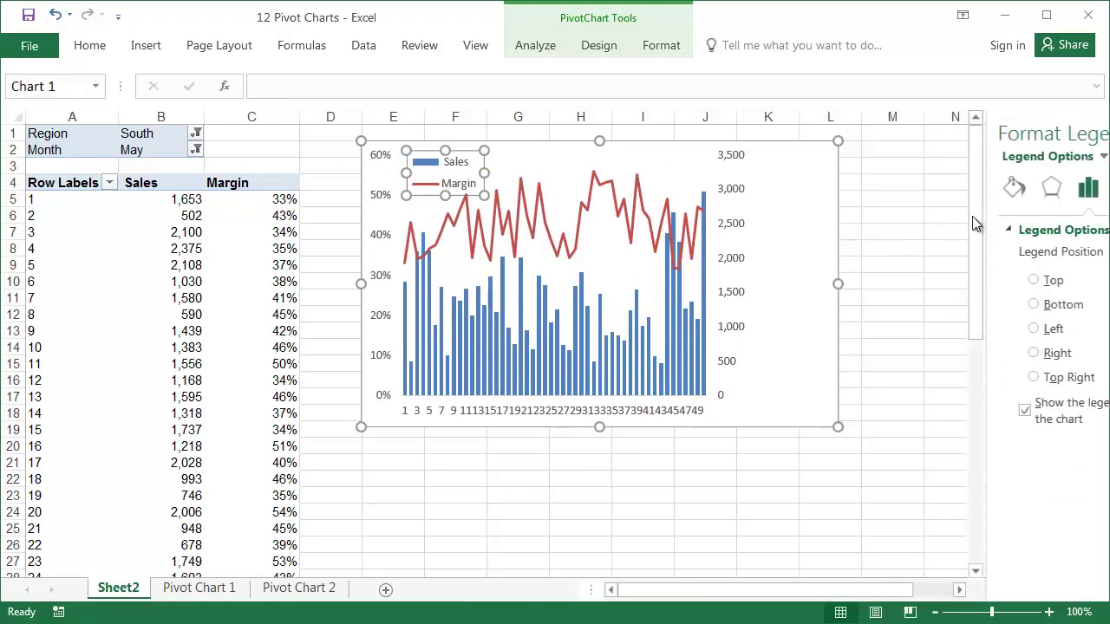
Step: Widen the plot area to use the chart's empty space, and place and enlarge the chart over the pivot table below the filters
{"action": "left_click", "coordinate": [691, 196]}
{"action": "left_click_drag", "start_coordinate": [747, 275], "coordinate": [794, 276]}
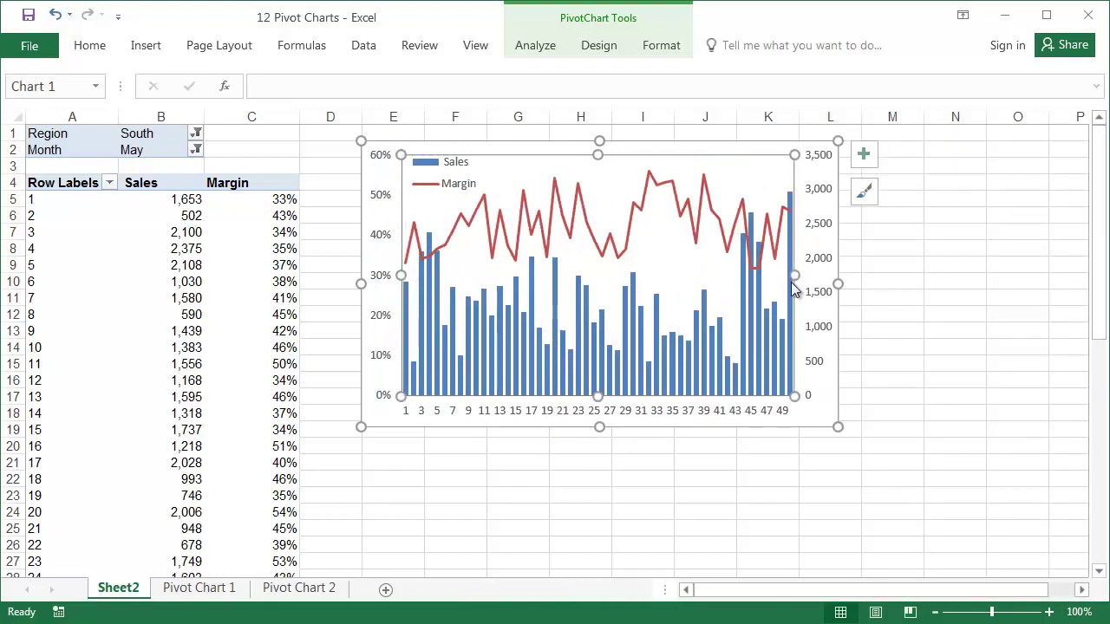
{"action": "left_click_drag", "start_coordinate": [763, 146], "coordinate": [431, 196]}
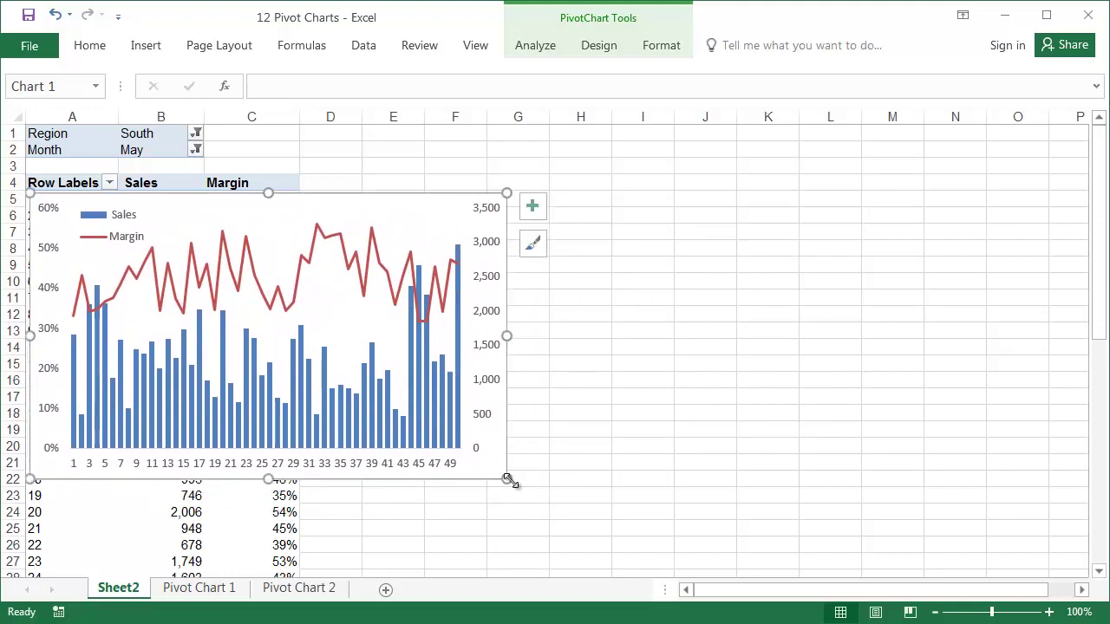
{"action": "left_click_drag", "start_coordinate": [507, 478], "coordinate": [652, 567]}
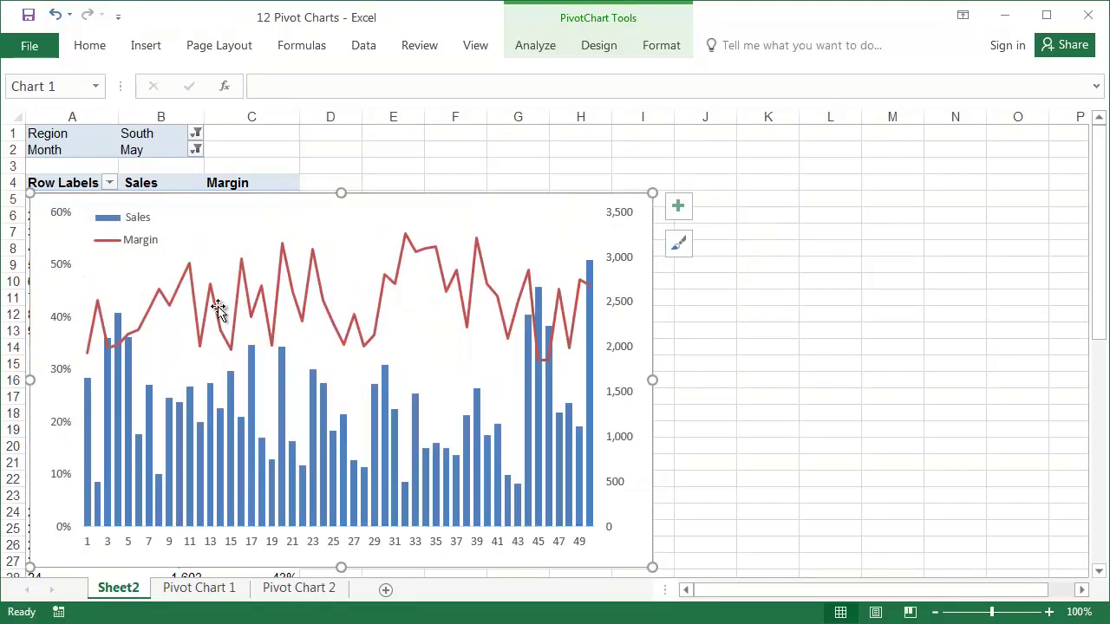
{"action": "left_click_drag", "start_coordinate": [218, 309], "coordinate": [216, 283]}
{"action": "left_click_drag", "start_coordinate": [649, 539], "coordinate": [795, 576]}
Step: Set the font color of all text in the chart to automatic black
{"action": "left_click", "coordinate": [92, 45]}
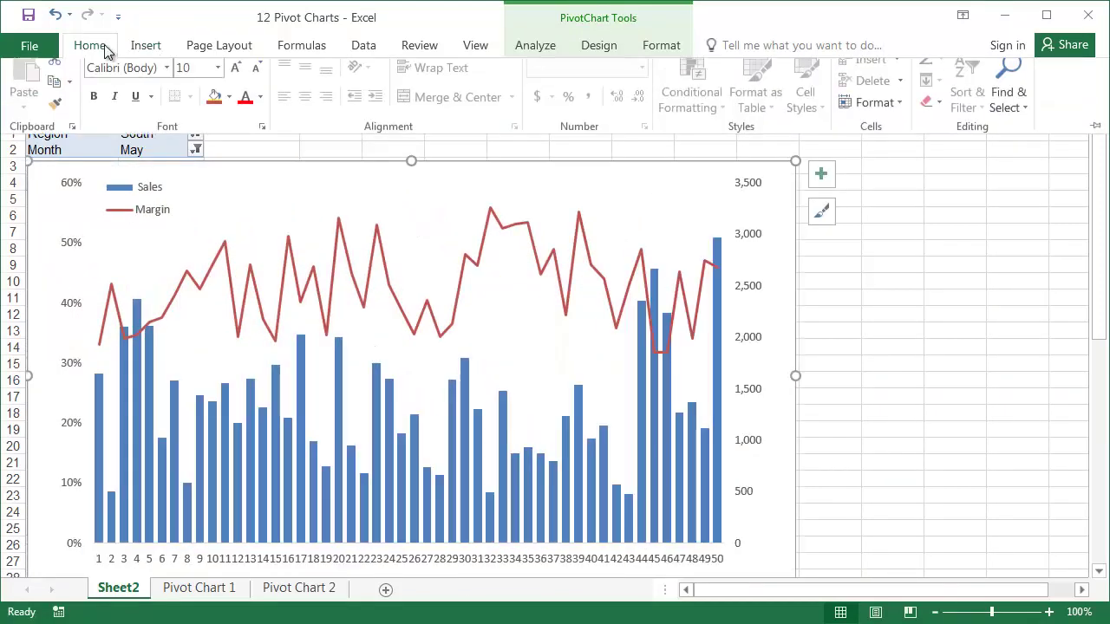
{"action": "left_click", "coordinate": [259, 110]}
{"action": "left_click", "coordinate": [260, 130]}
{"action": "left_click", "coordinate": [343, 157]}
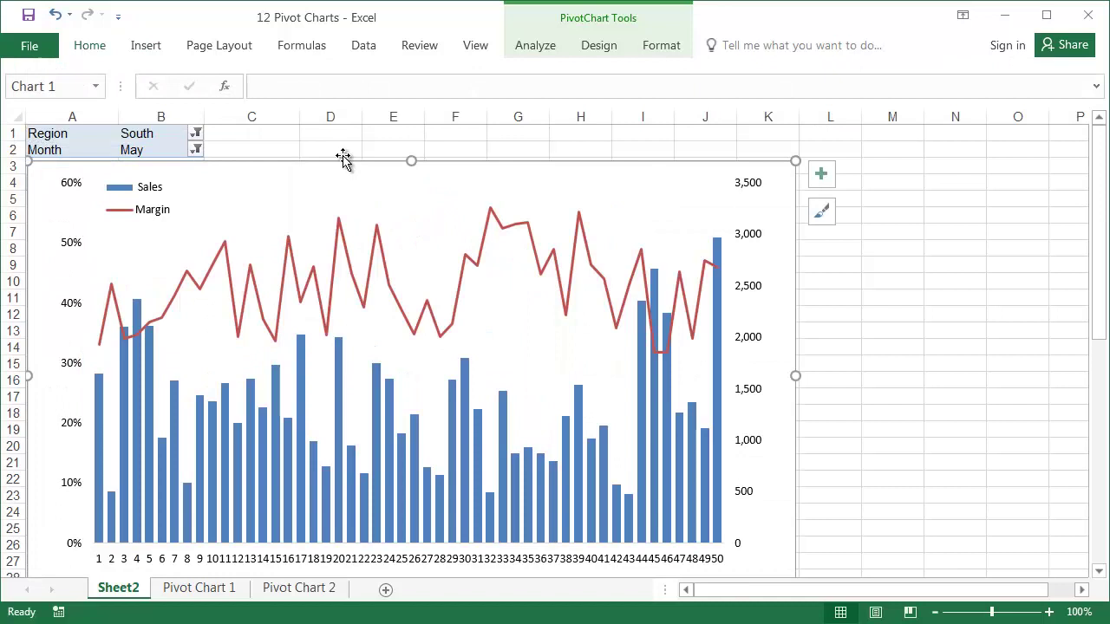
Step: Filter the pivot table to the North region and switch the Month filter to a different month
{"action": "left_click", "coordinate": [344, 155]}
{"action": "left_click", "coordinate": [196, 135]}
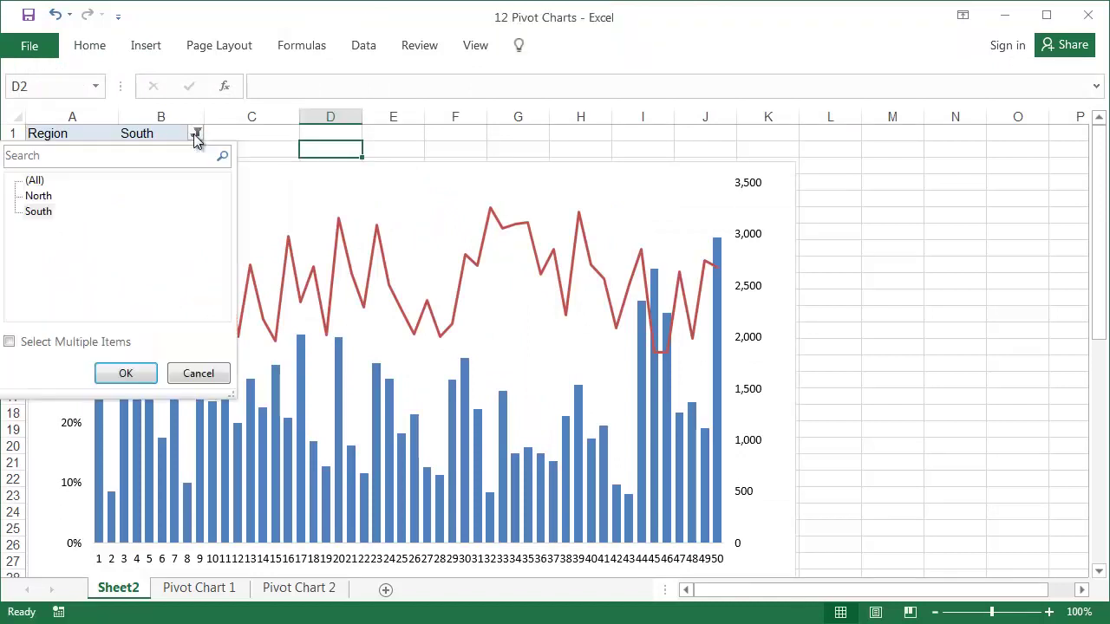
{"action": "left_click", "coordinate": [68, 198]}
{"action": "left_click", "coordinate": [130, 373]}
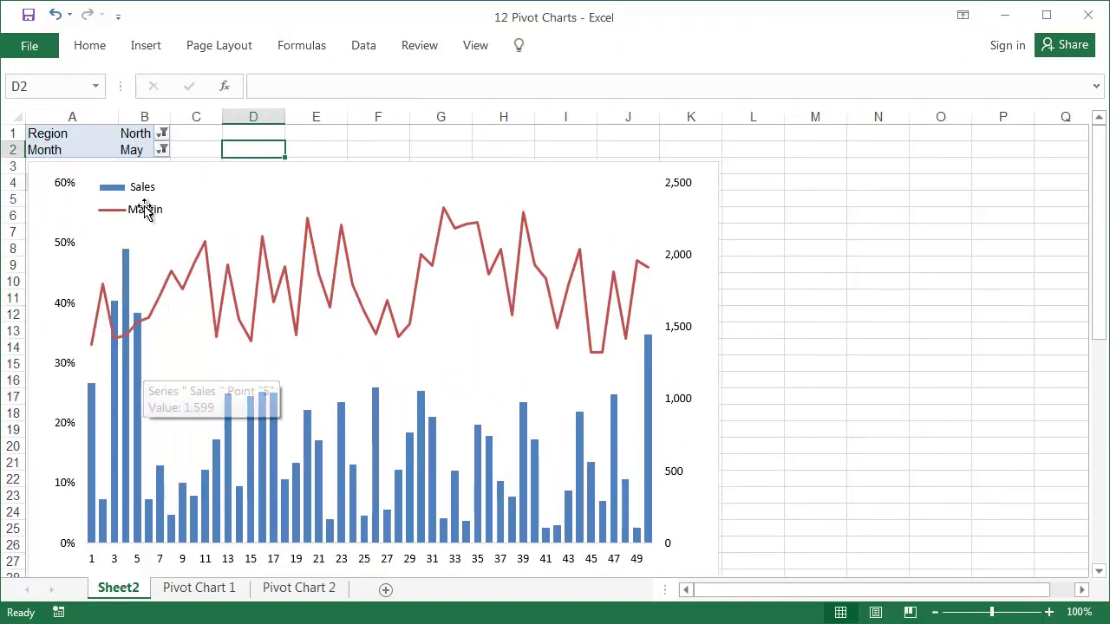
{"action": "left_click", "coordinate": [161, 151]}
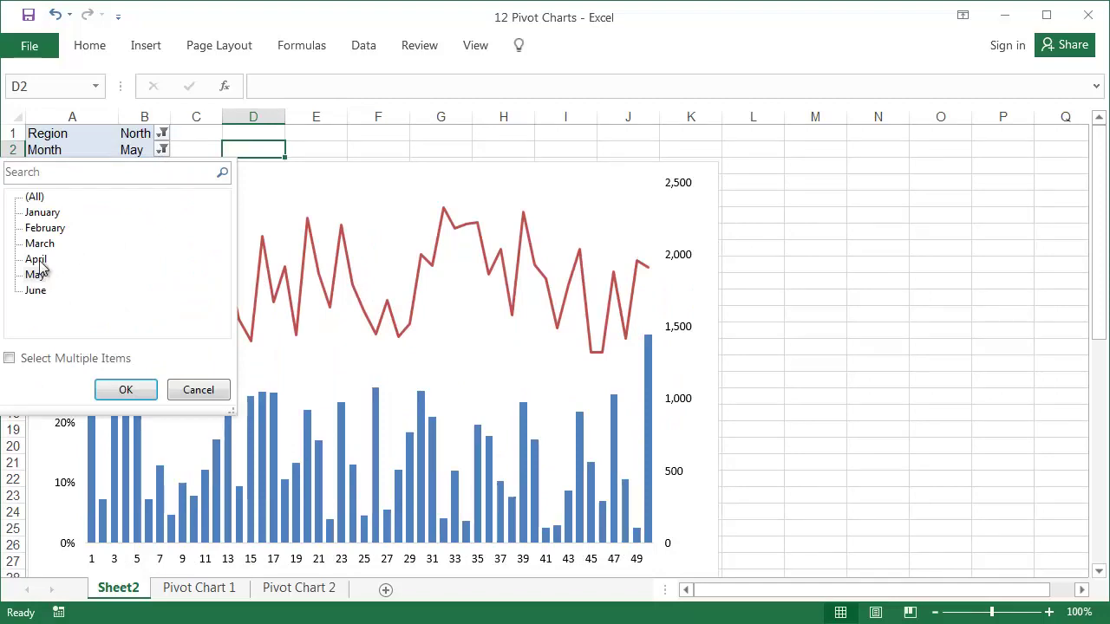
{"action": "left_click", "coordinate": [36, 274]}
{"action": "left_click", "coordinate": [119, 388]}
Step: Hide all sheet rows from row 29 downward, beneath the chart
{"action": "scroll", "coordinate": [18, 366], "scroll_direction": "down", "scroll_amount": 5}
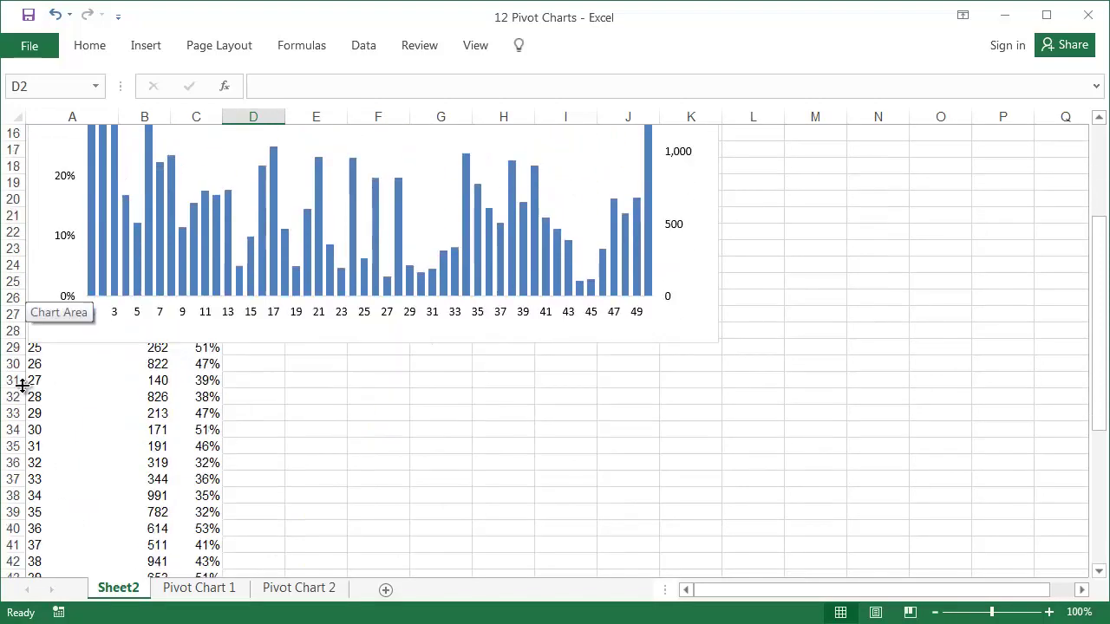
{"action": "left_click", "coordinate": [9, 346]}
{"action": "key", "text": "ctrl+shift+Down"}
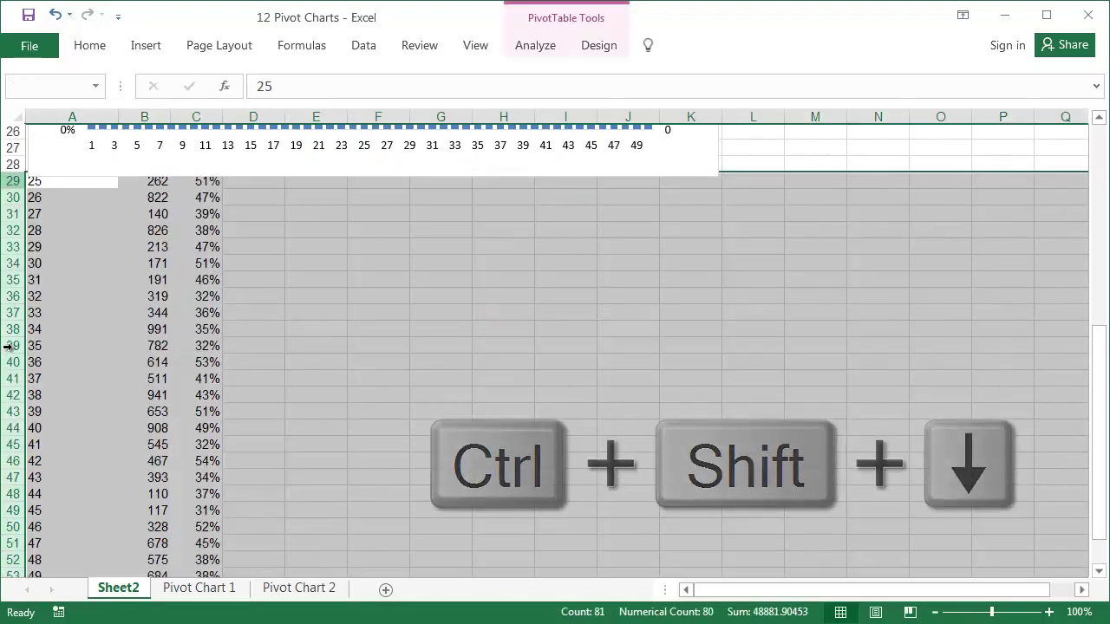
{"action": "right_click", "coordinate": [12, 347]}
{"action": "left_click", "coordinate": [56, 602]}
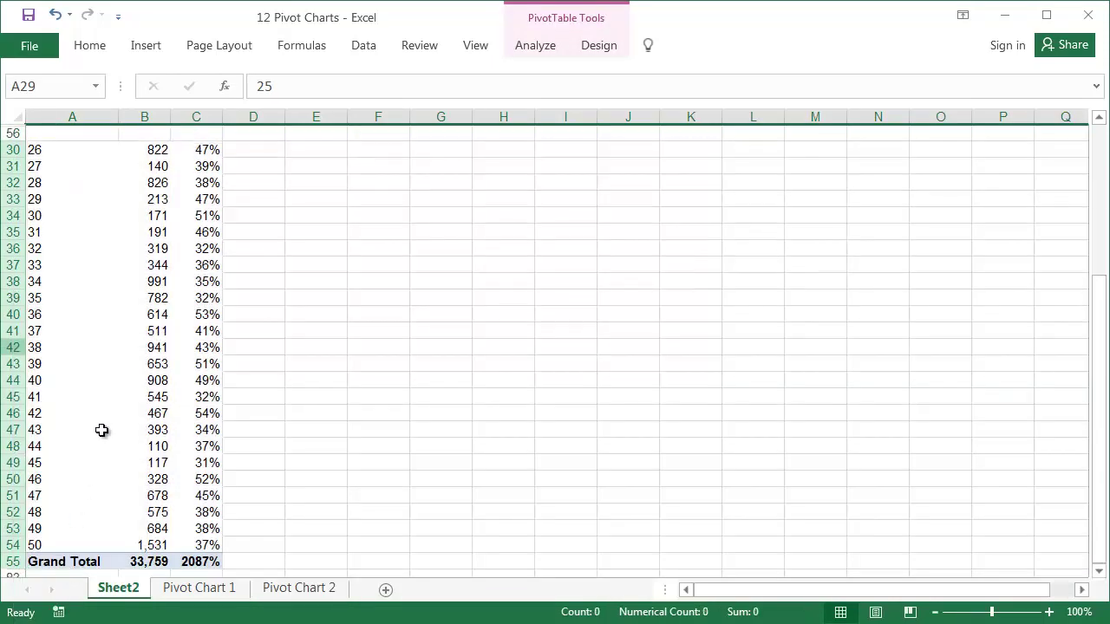
{"action": "scroll", "coordinate": [149, 340], "scroll_direction": "up", "scroll_amount": 9}
{"action": "left_click", "coordinate": [216, 134]}
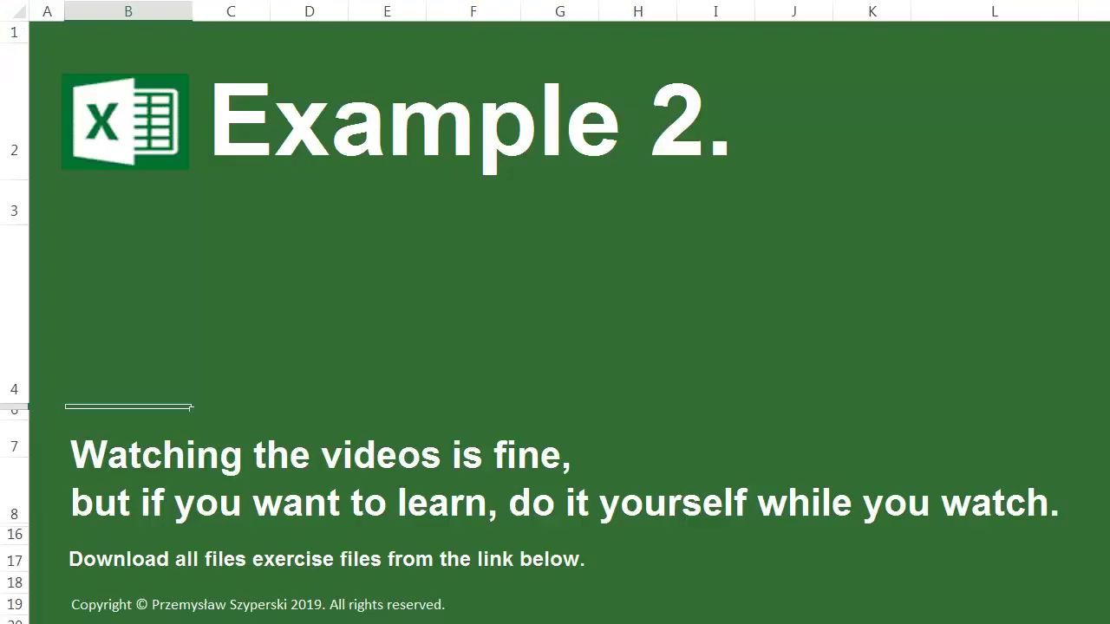
{"action": "left_click", "coordinate": [570, 467]}
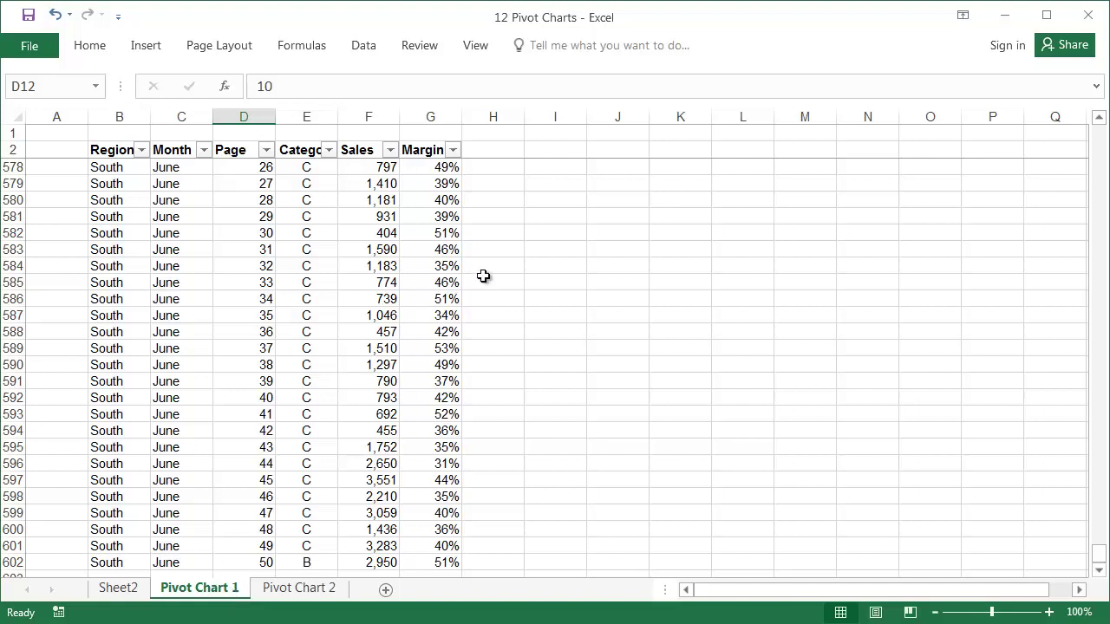
Step: Add the header Page+ in cell H2, beside the Margin column of the source data on Pivot Chart 1
{"action": "left_click", "coordinate": [494, 136]}
{"action": "left_click", "coordinate": [503, 149]}
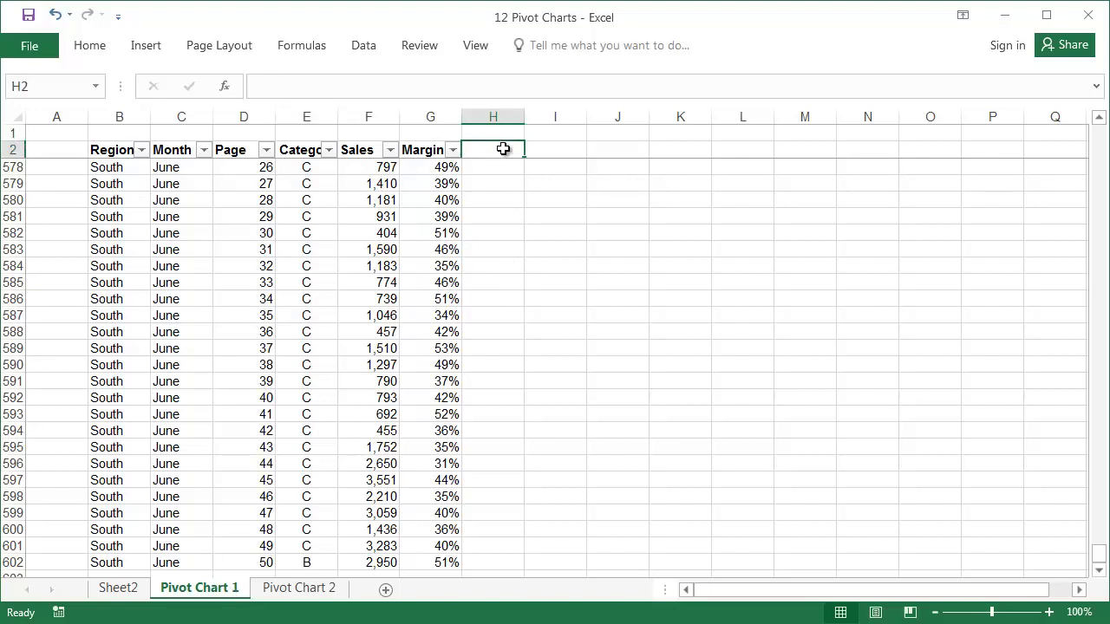
{"action": "type", "text": "Page+"}
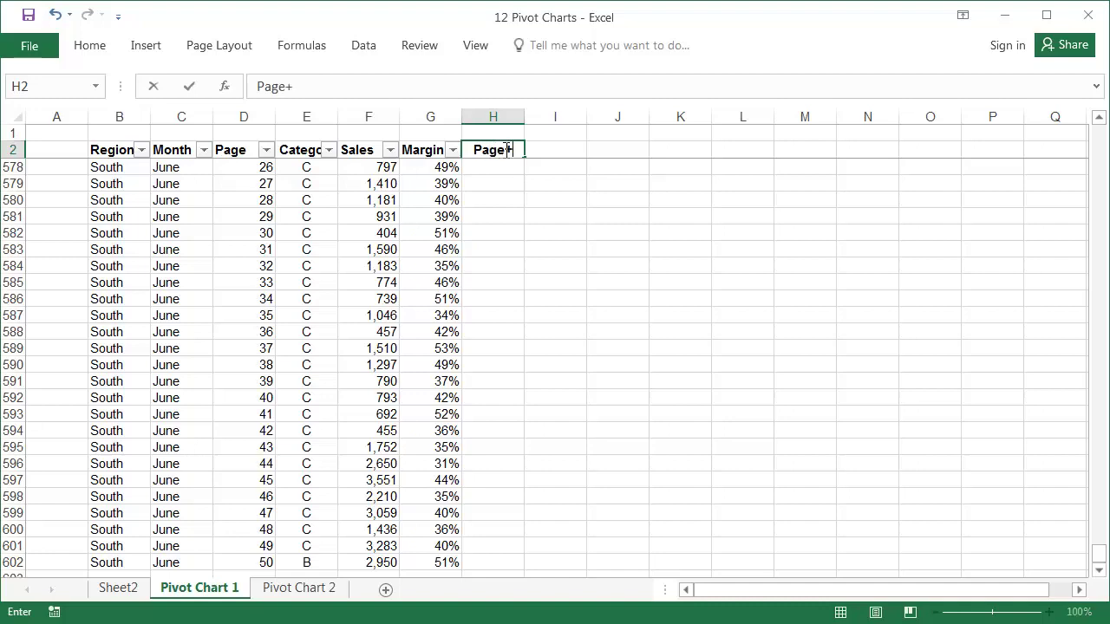
{"action": "key", "text": "Return"}
Step: Enter the formula =IF(D3<10,0,"")&D3&" "&E3 in cell H3 to combine the zero-padded page number with its category
{"action": "type", "text": "=i"}
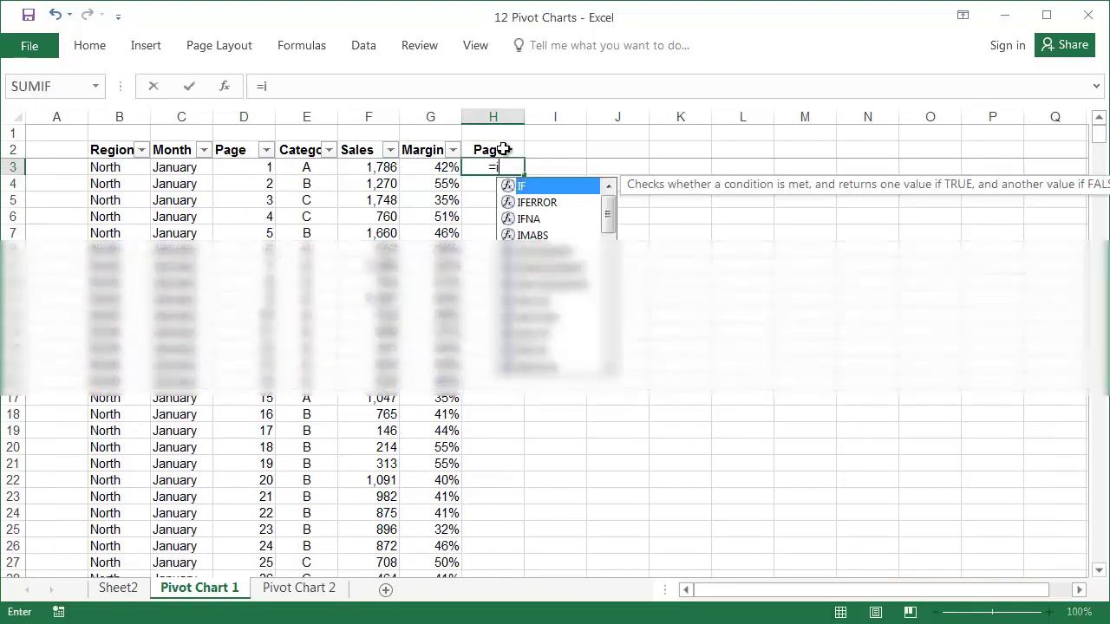
{"action": "type", "text": "f("}
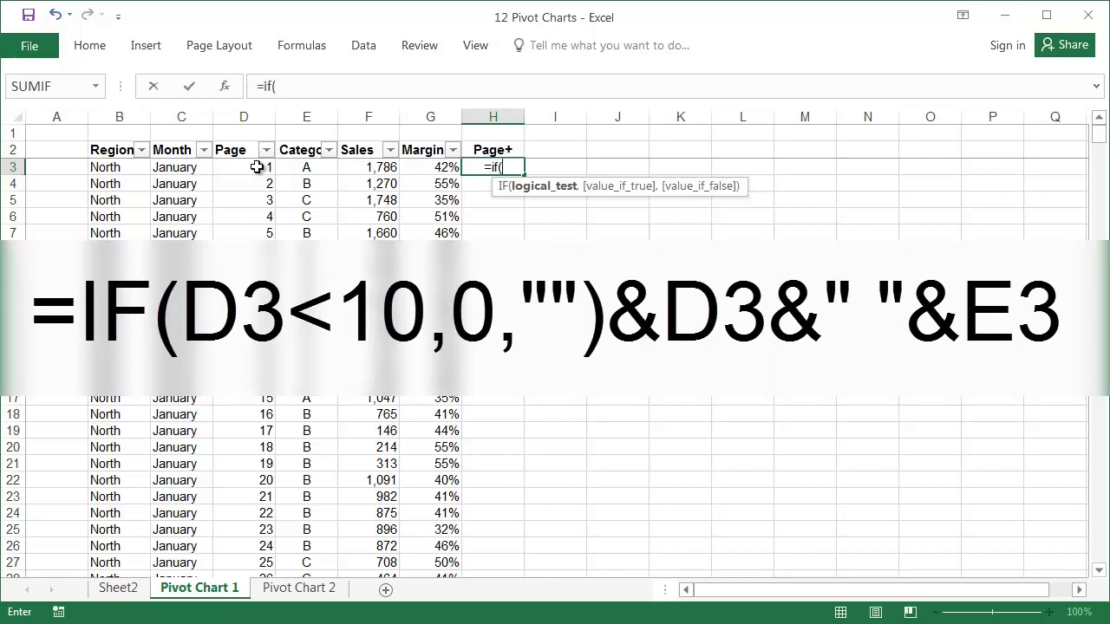
{"action": "left_click", "coordinate": [256, 167]}
{"action": "type", "text": "<10"}
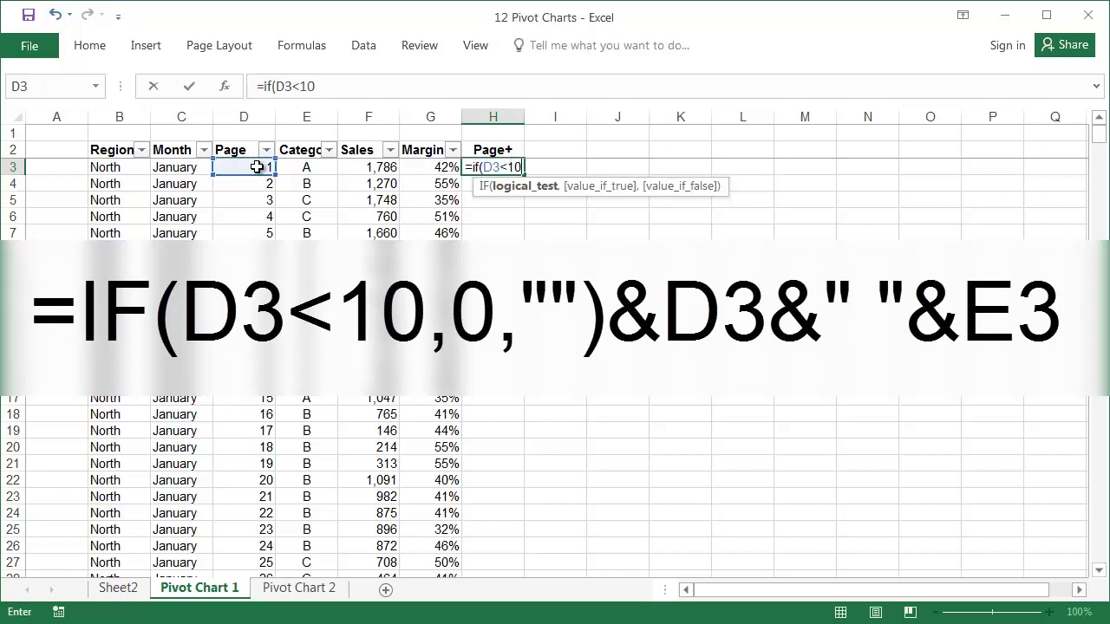
{"action": "type", "text": ",0"}
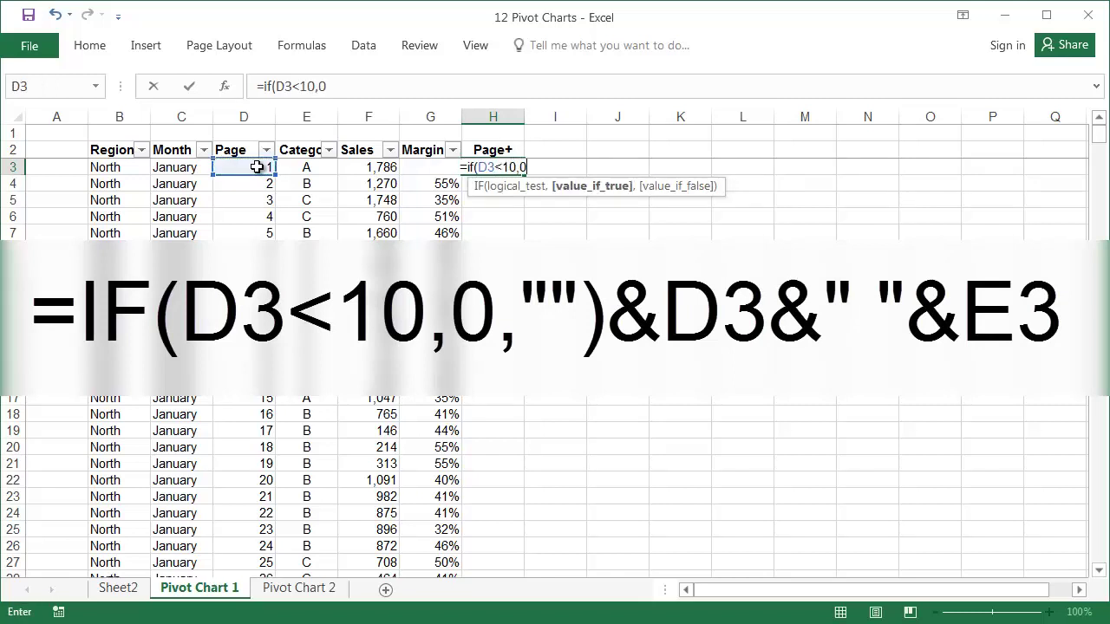
{"action": "type", "text": ",\"\")"}
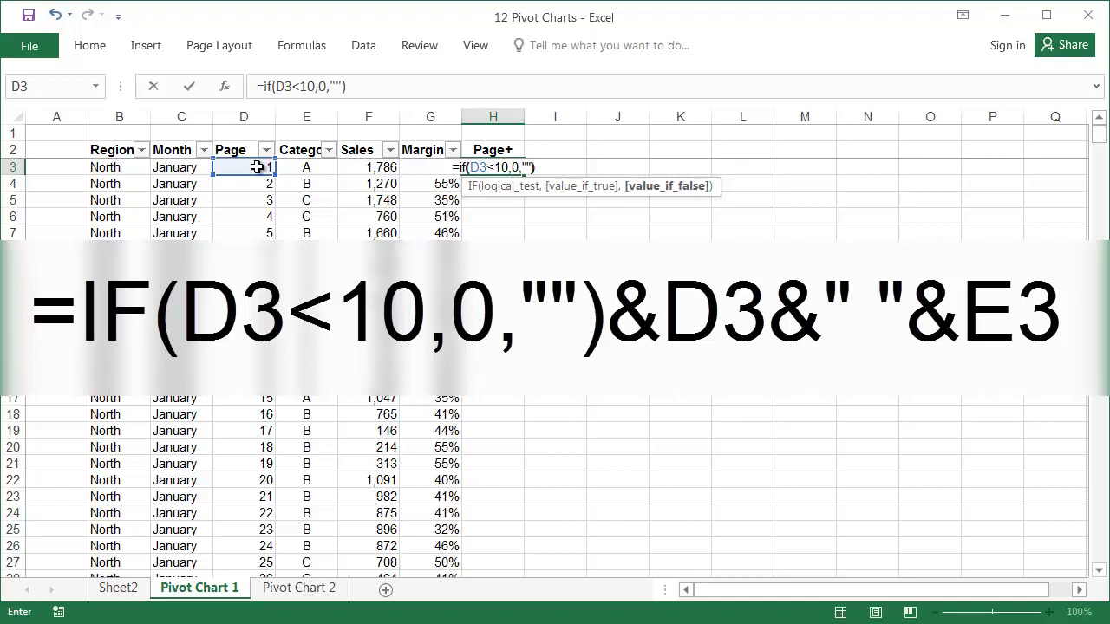
{"action": "type", "text": "&"}
{"action": "left_click", "coordinate": [244, 167]}
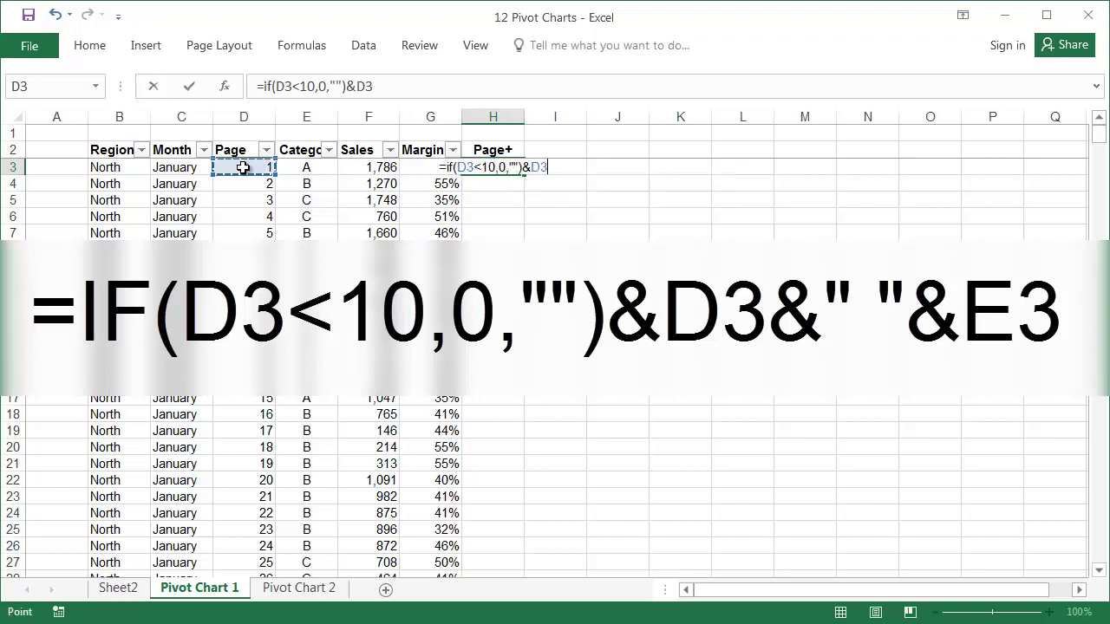
{"action": "type", "text": "&\""}
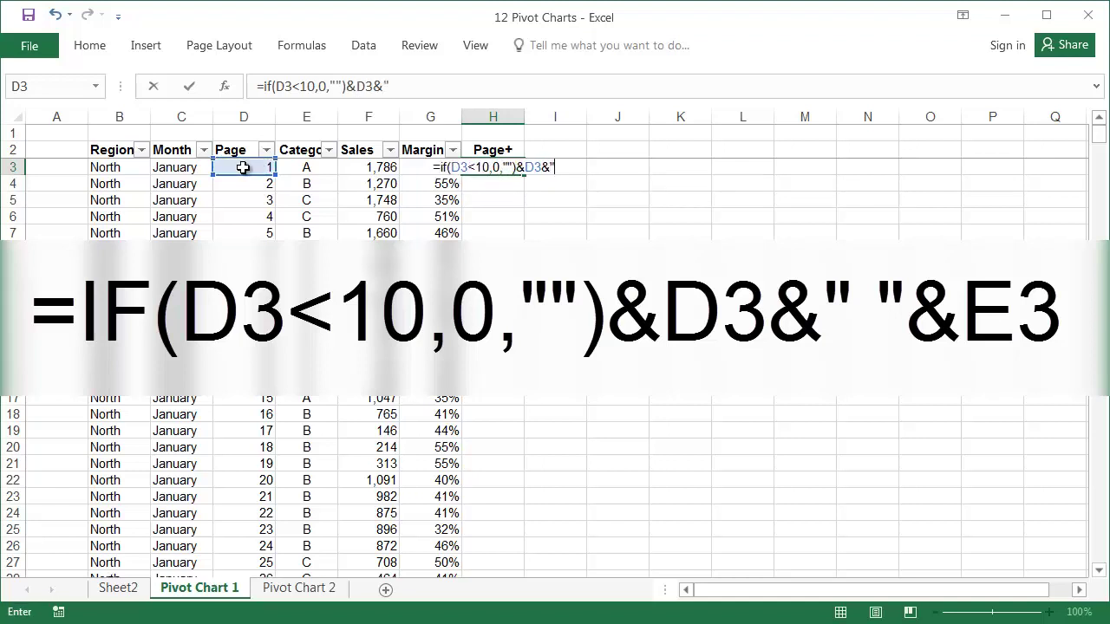
{"action": "type", "text": " \"&"}
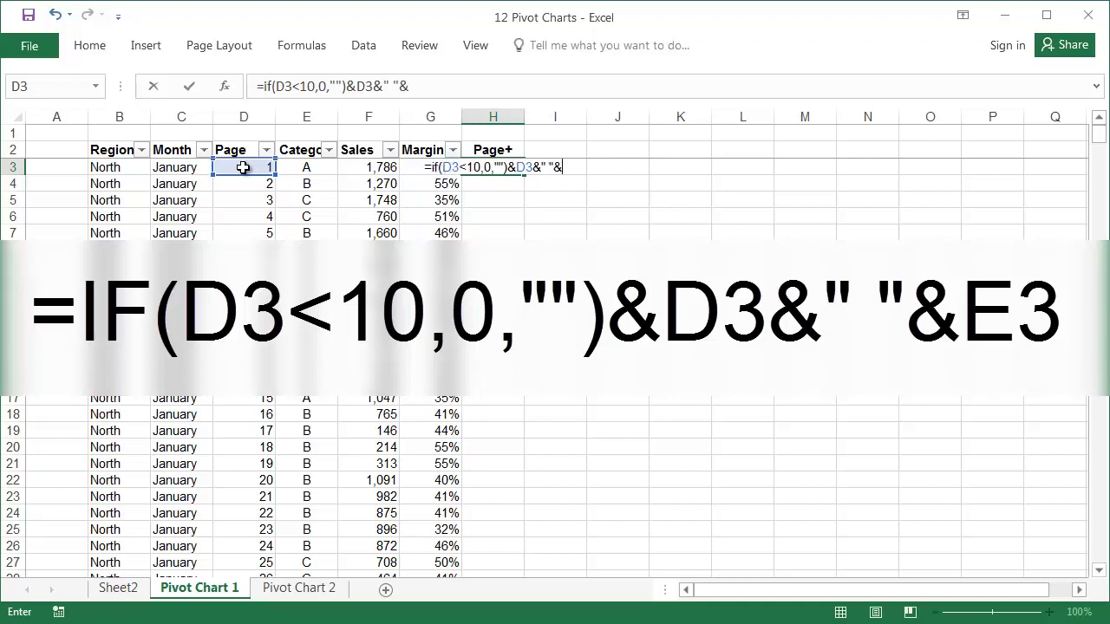
{"action": "left_click", "coordinate": [320, 164]}
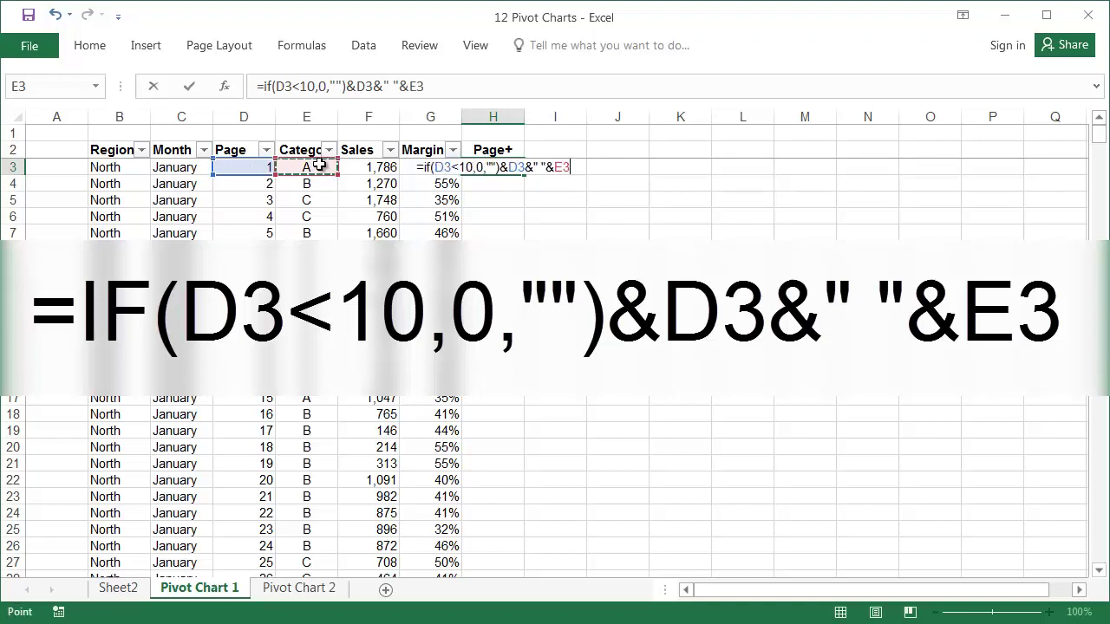
{"action": "key", "text": "Return"}
Step: Fill the H3 formula down the whole Page+ column and paste its results as values over the Page column from D3
{"action": "left_click", "coordinate": [499, 169]}
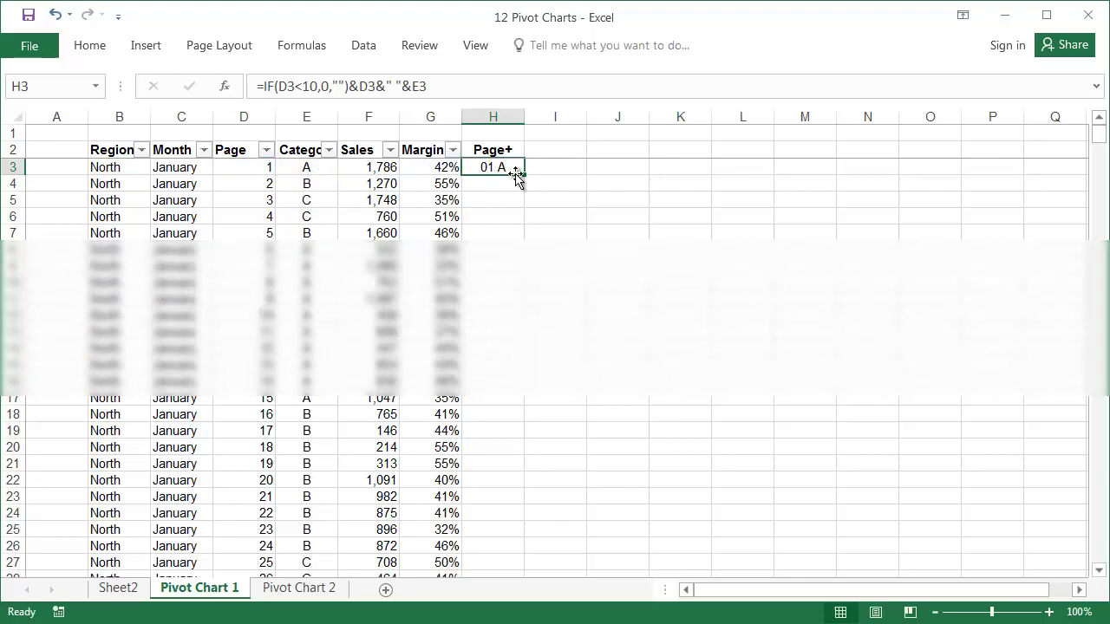
{"action": "double_click", "coordinate": [525, 173]}
{"action": "key", "text": "ctrl+c"}
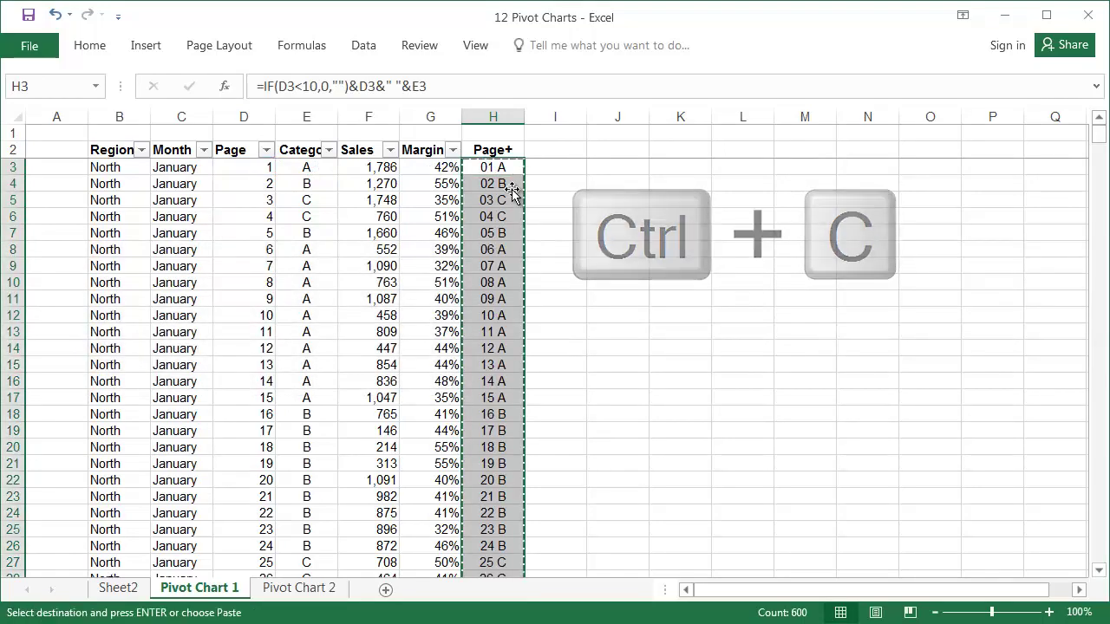
{"action": "left_click", "coordinate": [226, 166]}
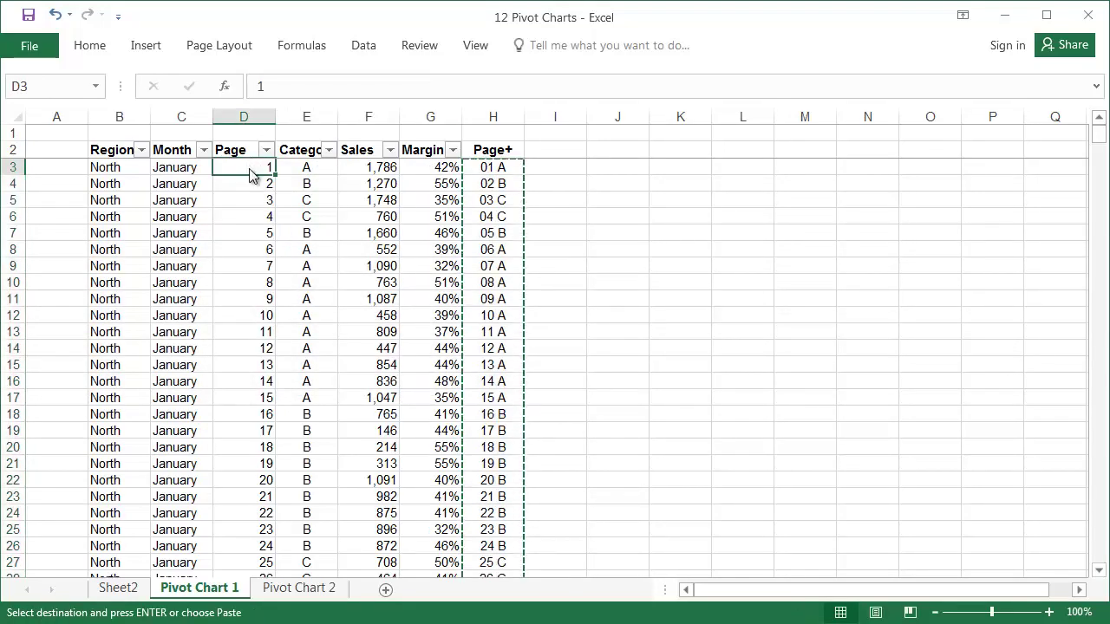
{"action": "right_click", "coordinate": [252, 171]}
{"action": "left_click", "coordinate": [317, 253]}
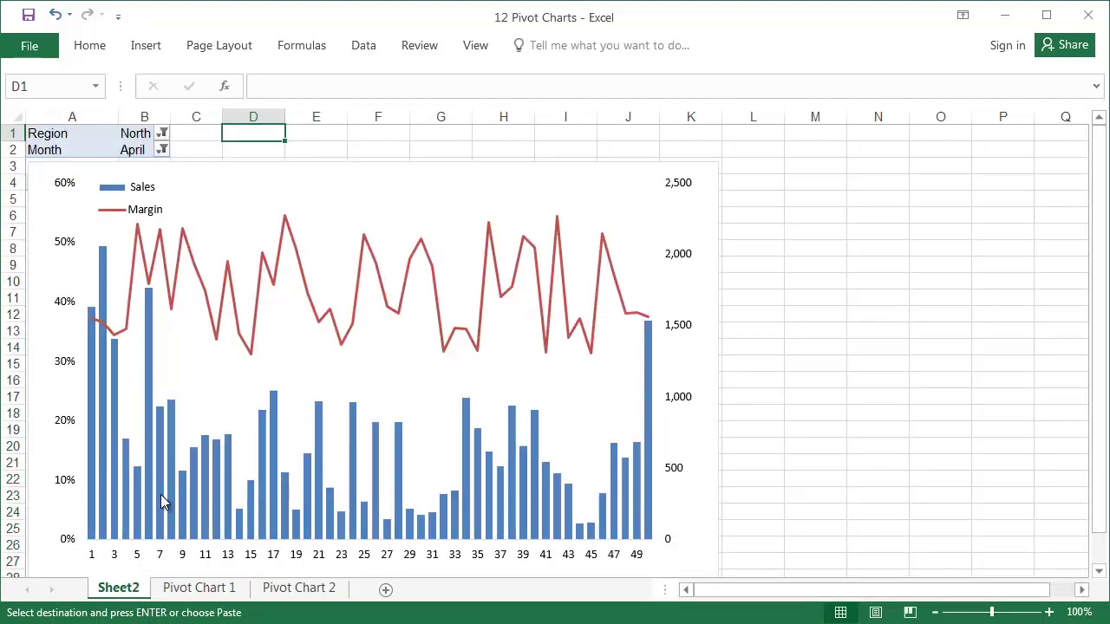
Step: Refresh the pivot table on Sheet2 and make the chart's horizontal axis labels one font size smaller
{"action": "right_click", "coordinate": [109, 138]}
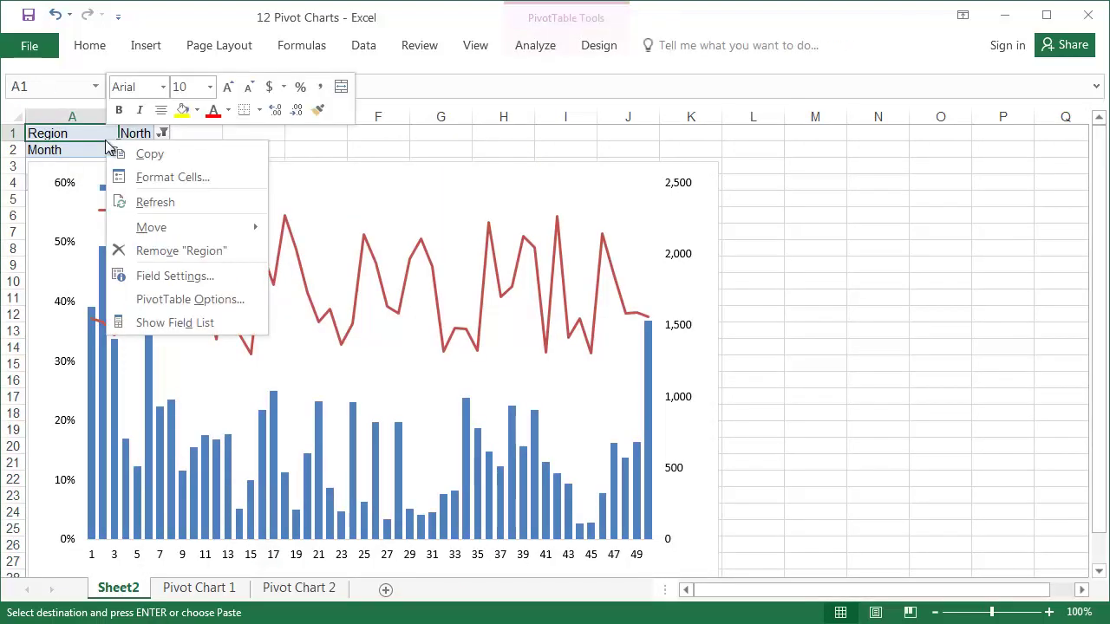
{"action": "left_click", "coordinate": [165, 202]}
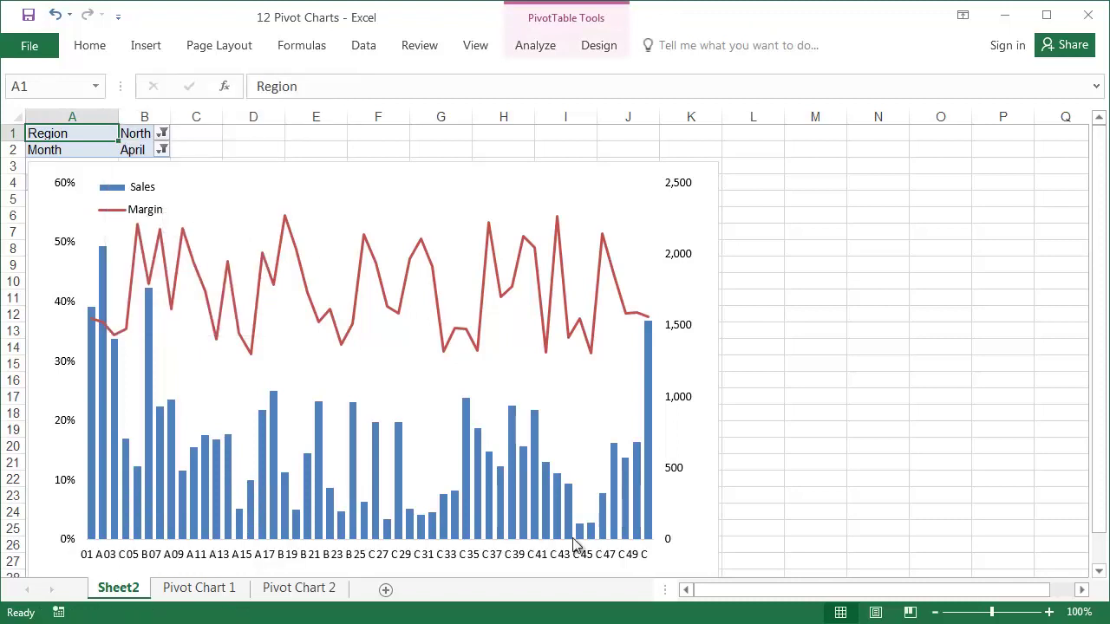
{"action": "left_click", "coordinate": [241, 184]}
{"action": "left_click", "coordinate": [89, 45]}
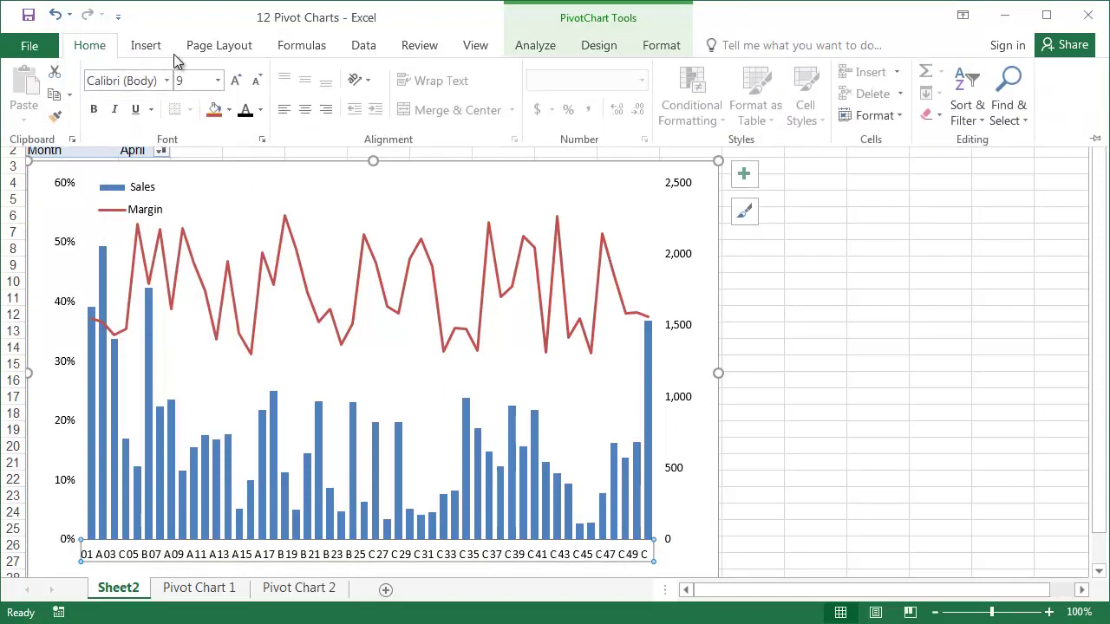
{"action": "left_click", "coordinate": [258, 81]}
{"action": "left_click", "coordinate": [862, 503]}
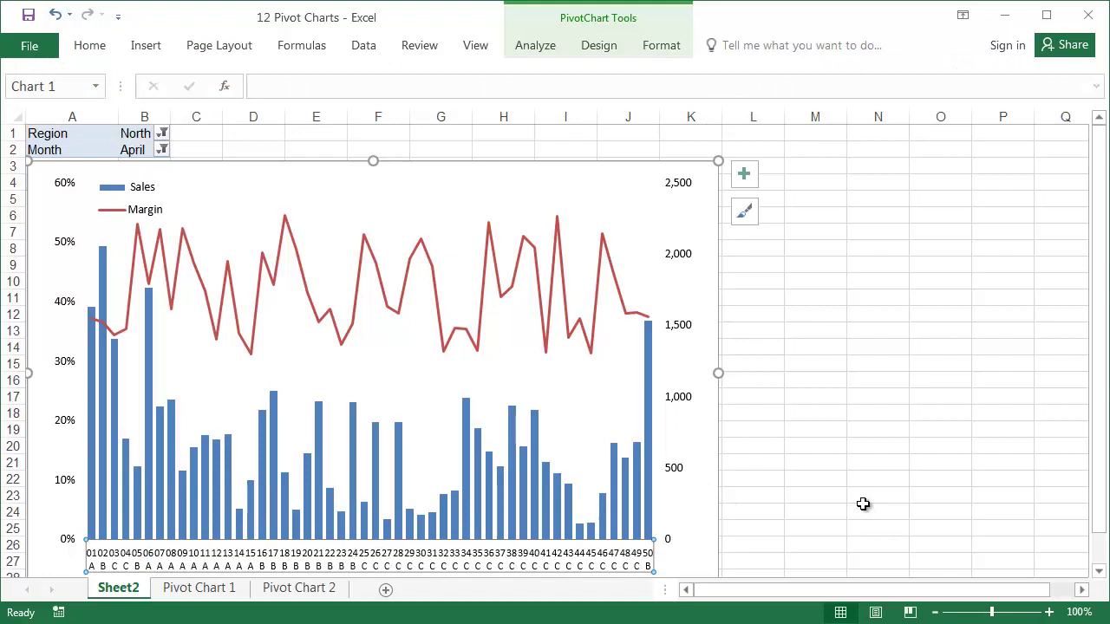
{"action": "left_click", "coordinate": [819, 501]}
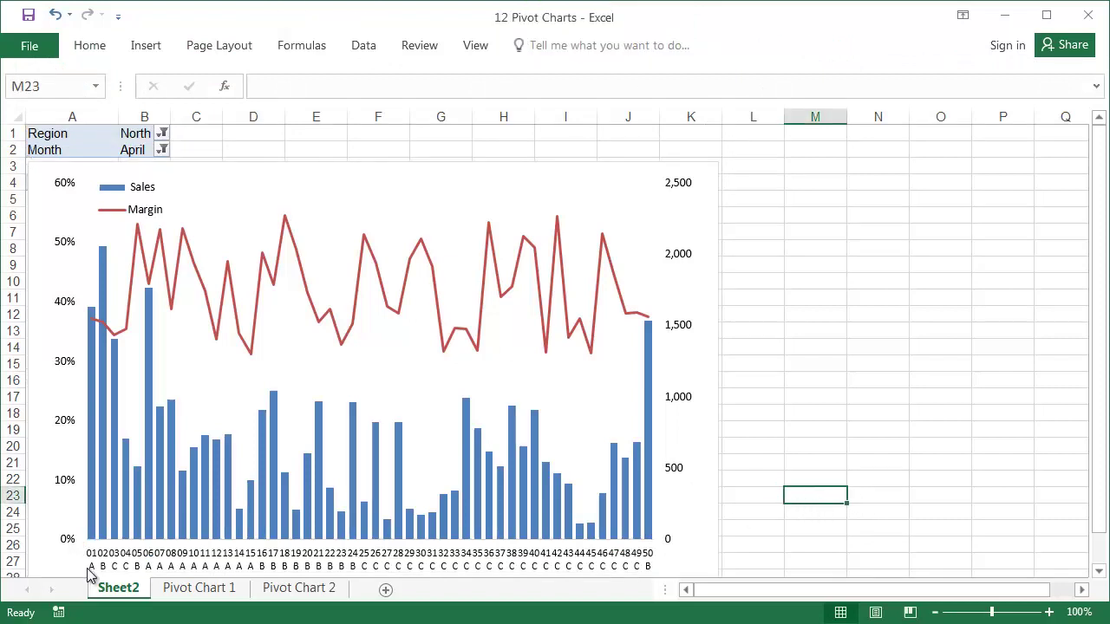